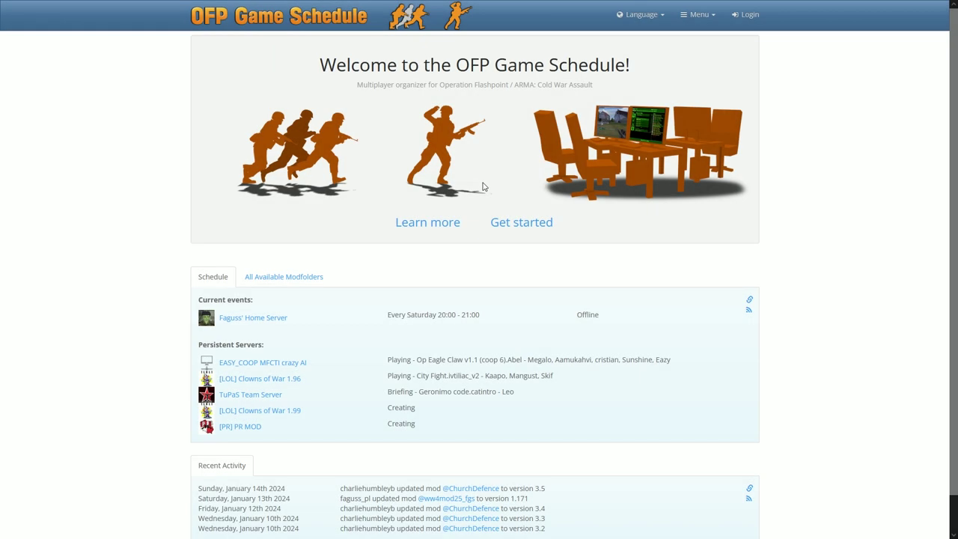
# Switch the website's language to Polish and back to English
pyautogui.scroll(-1, 483, 186)
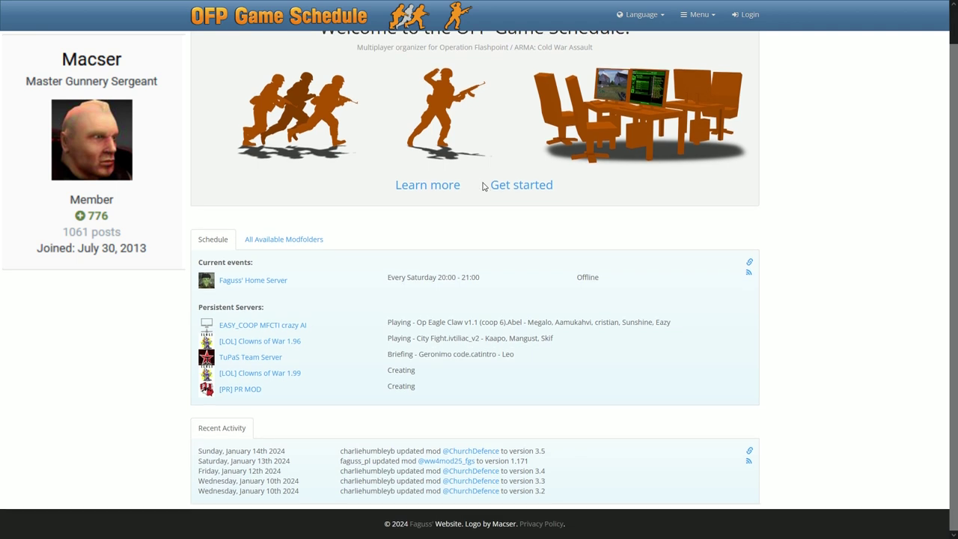
pyautogui.scroll(1, 483, 186)
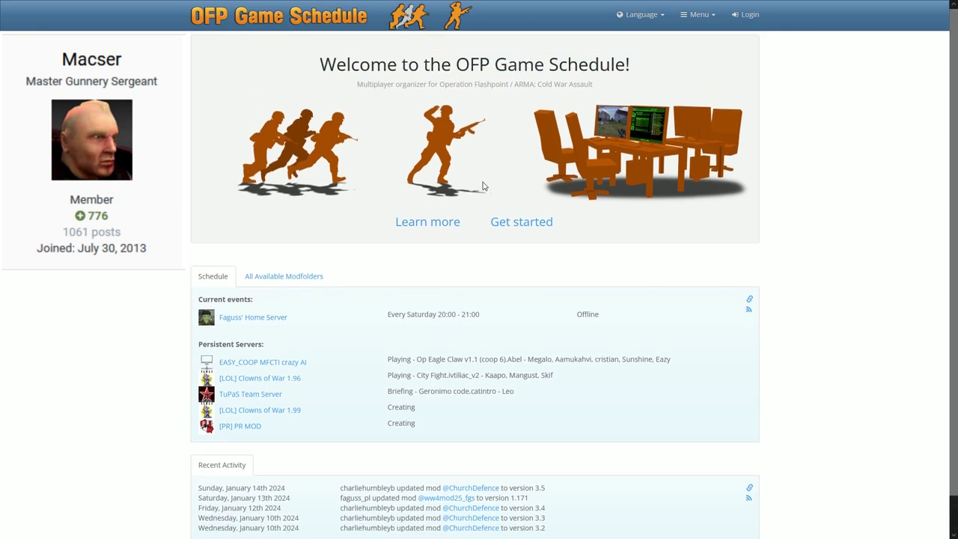
pyautogui.click(643, 27)
pyautogui.click(641, 46)
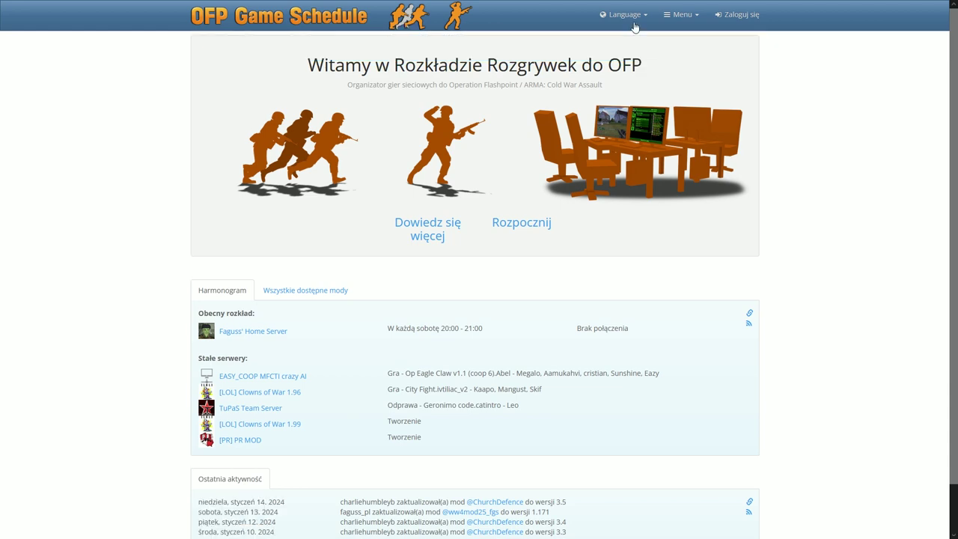
pyautogui.click(636, 24)
pyautogui.click(636, 35)
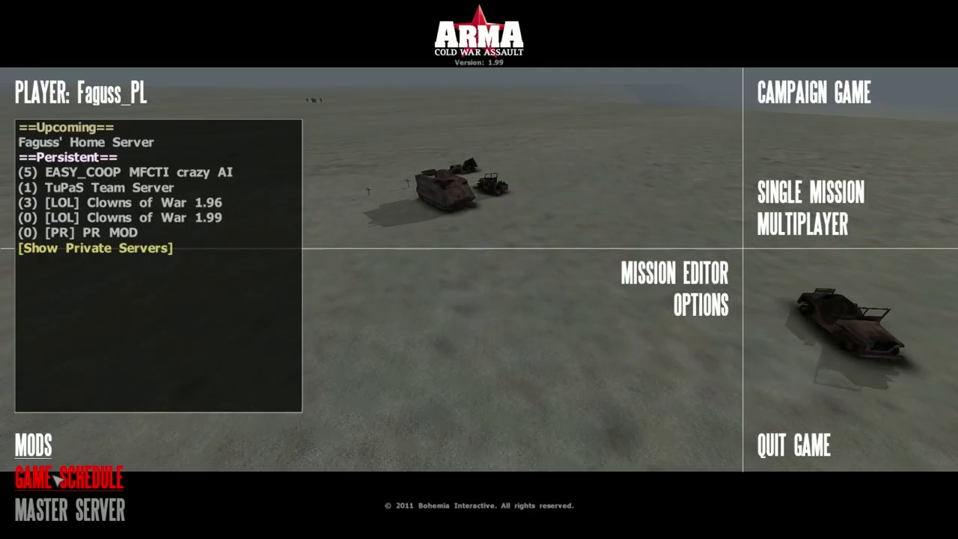
# In ARMA: Cold War Assault's game schedule list, show server statuses and check the upcoming and persistent servers one by one
pyautogui.click(158, 173)
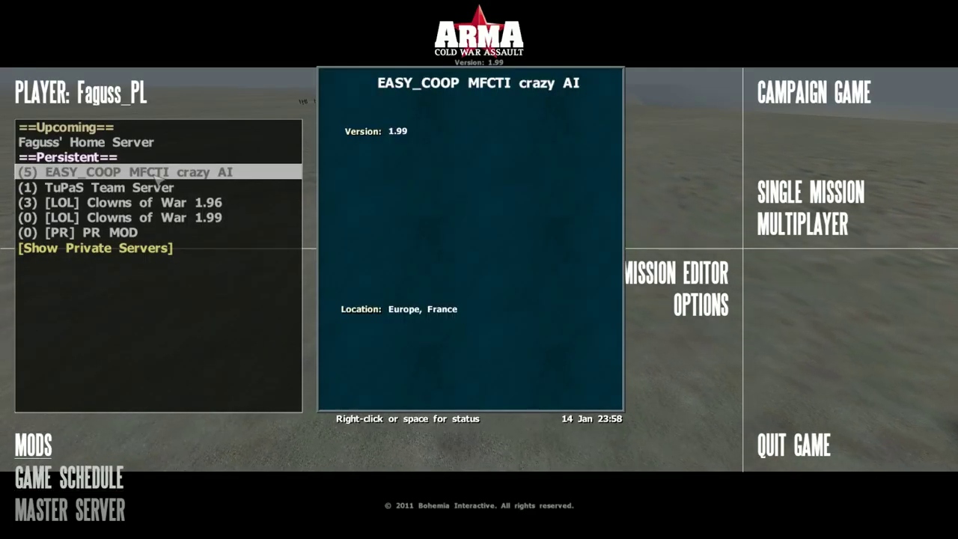
pyautogui.rightClick(164, 173)
pyautogui.click(166, 187)
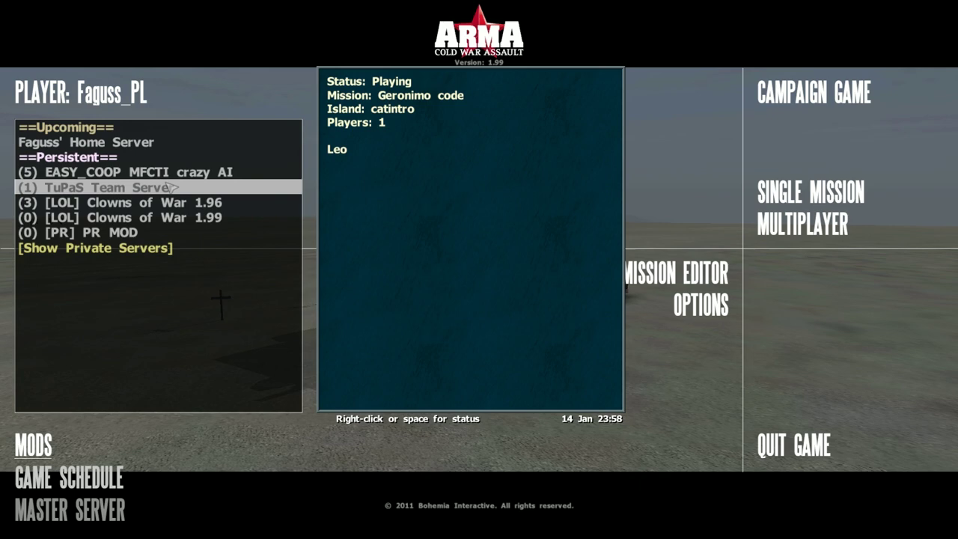
pyautogui.click(173, 202)
pyautogui.click(169, 217)
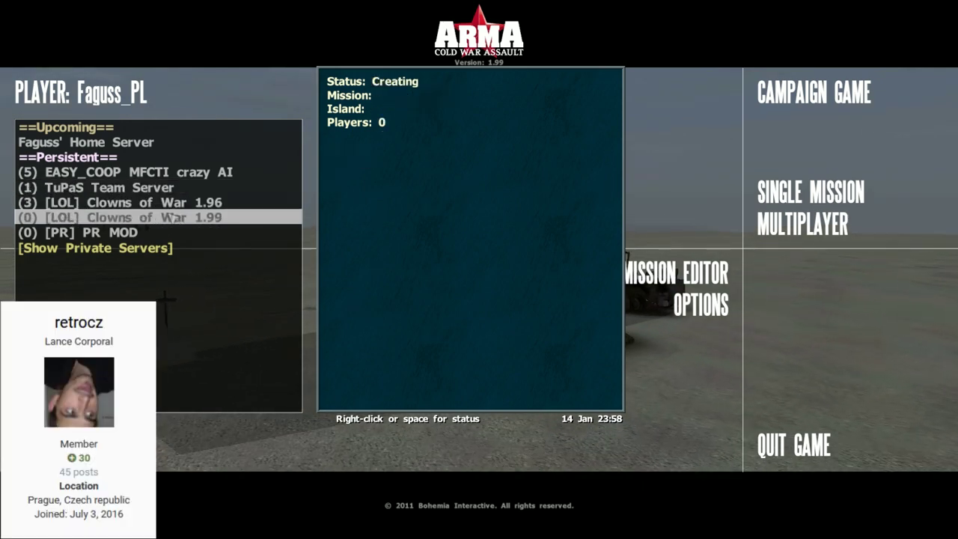
pyautogui.click(164, 232)
pyautogui.click(165, 219)
pyautogui.click(165, 202)
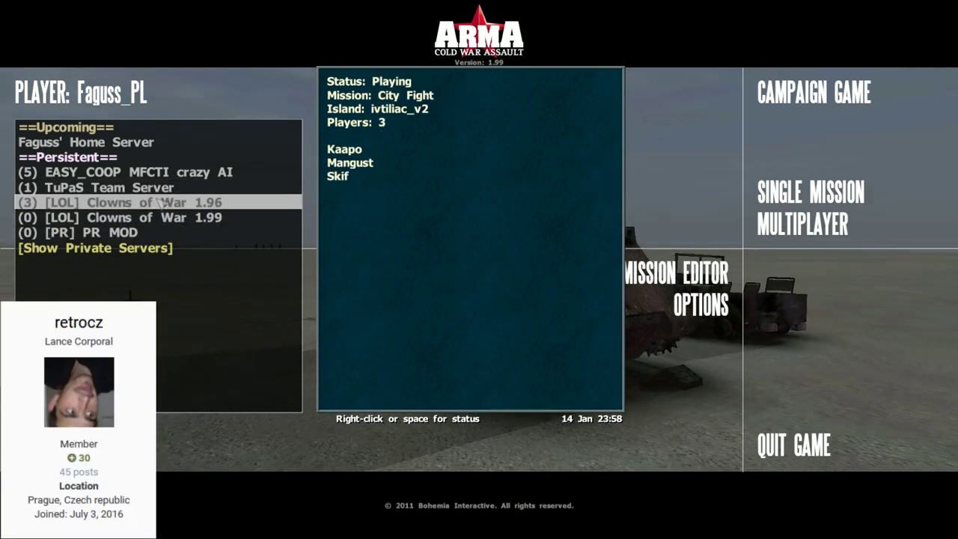
pyautogui.click(163, 172)
pyautogui.click(159, 157)
pyautogui.click(155, 143)
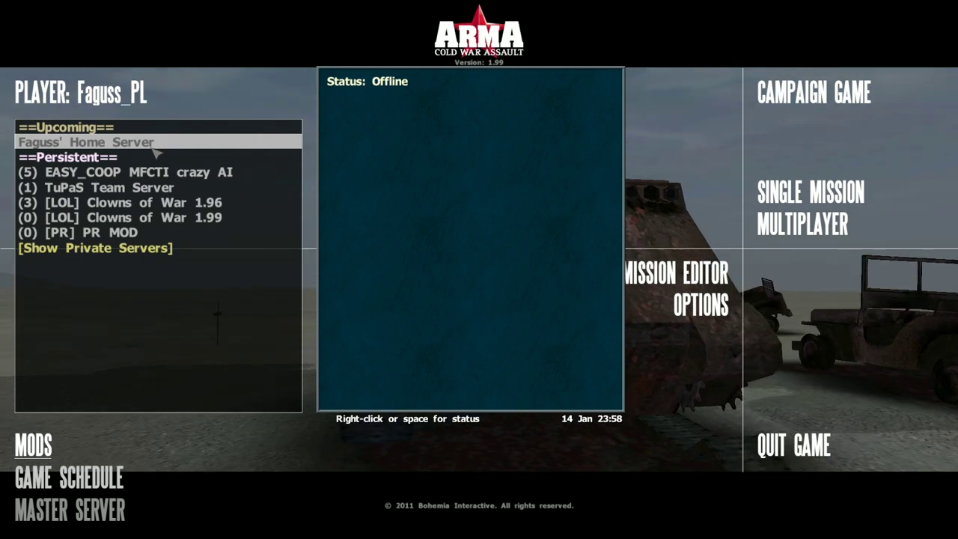
# Return to the server details view and browse the EASY_COOP MFCTI crazy AI, TuPaS Team and Clowns of War 1.96 servers
pyautogui.rightClick(154, 149)
pyautogui.click(171, 173)
pyautogui.click(168, 187)
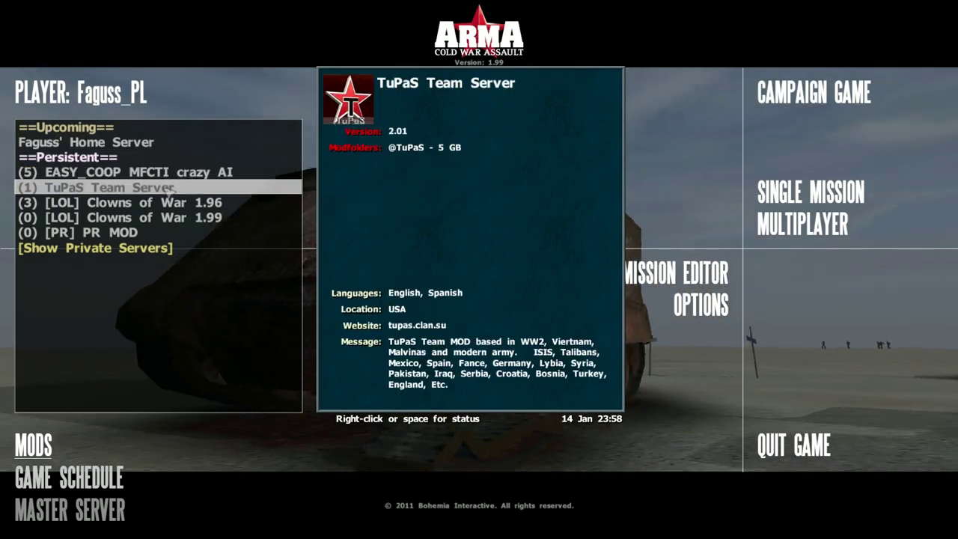
pyautogui.click(169, 202)
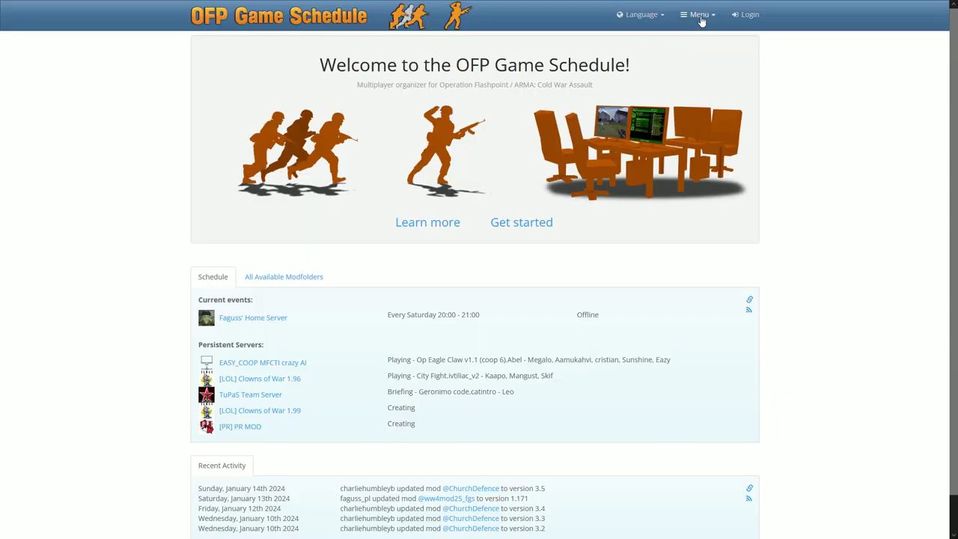
# On the OFP Game Schedule website, view the full game schedule and the list of all available modfolders
pyautogui.click(701, 21)
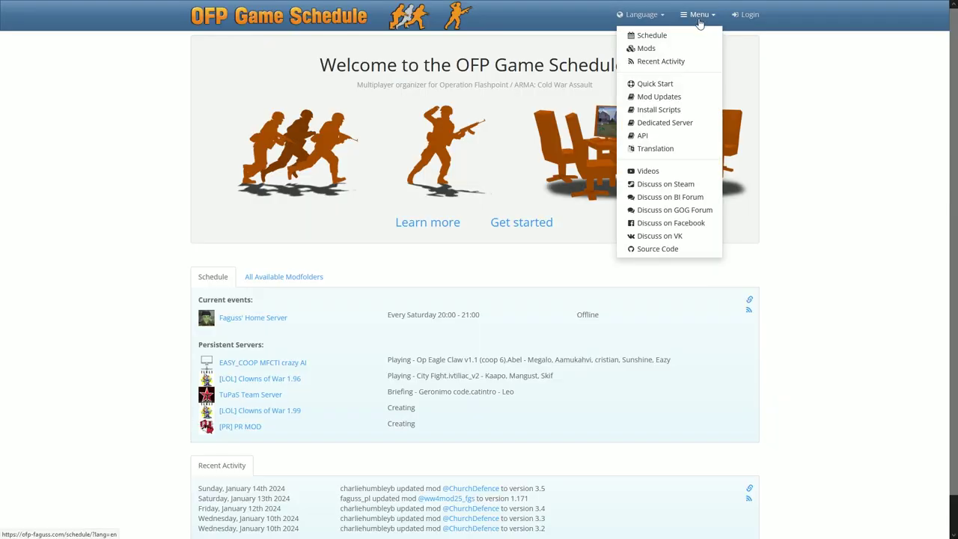
pyautogui.click(690, 35)
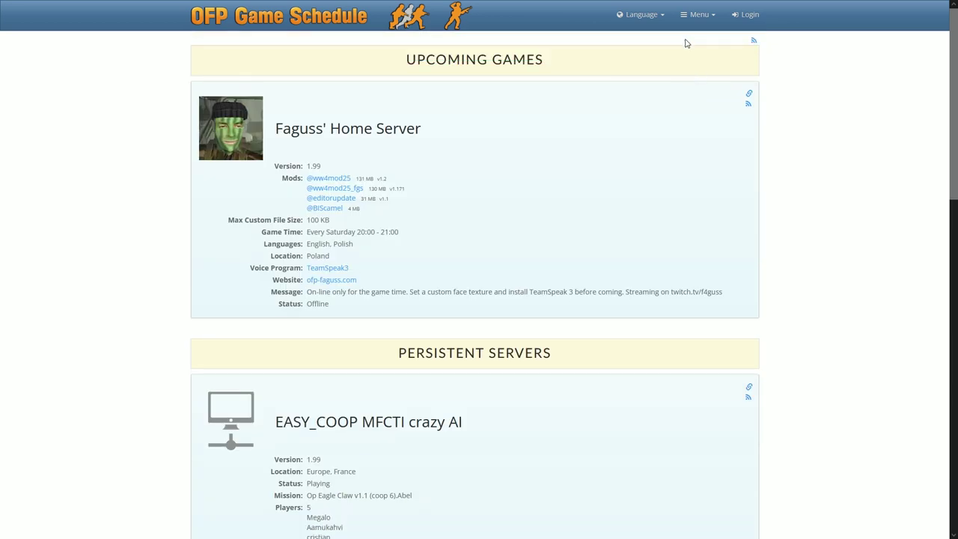
pyautogui.click(696, 17)
pyautogui.click(681, 49)
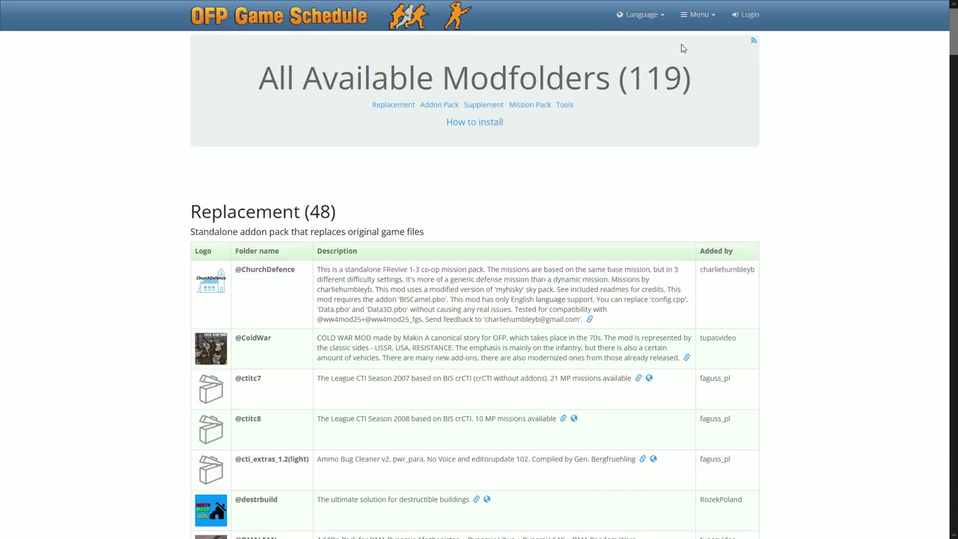
pyautogui.click(753, 42)
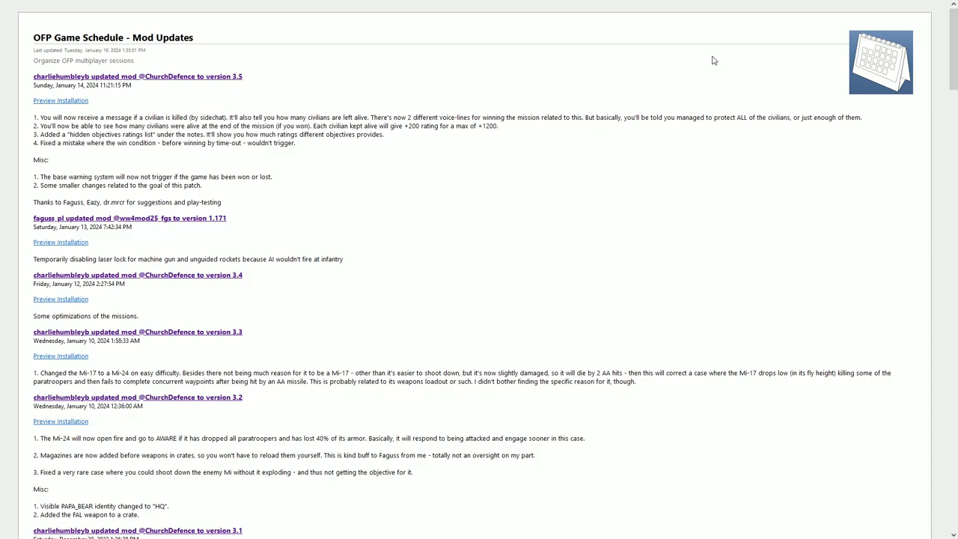
pyautogui.hotkey('alt', 'Left')
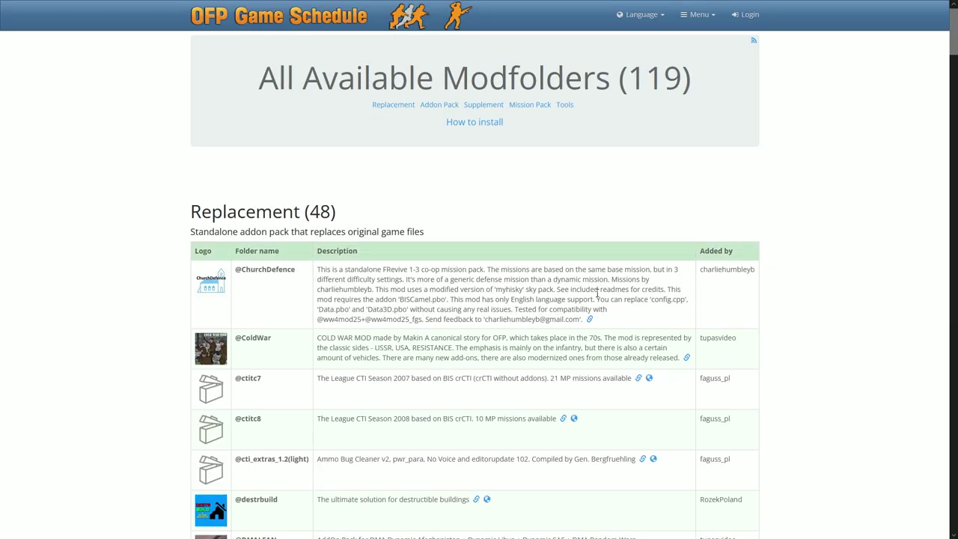
pyautogui.click(590, 323)
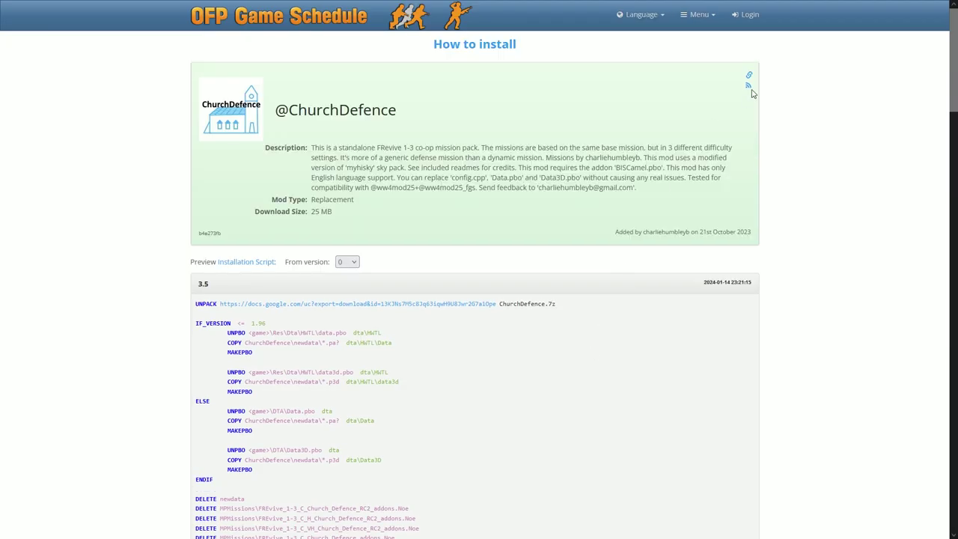
pyautogui.click(751, 89)
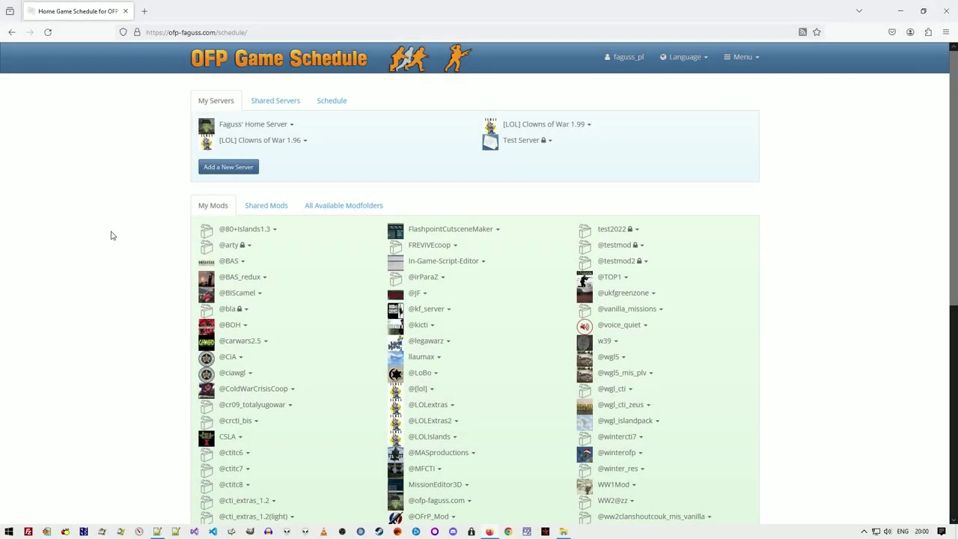
# Start a new server entry, fill it in from the TuPaS Team entry of the master server list, and review the form
pyautogui.click(214, 171)
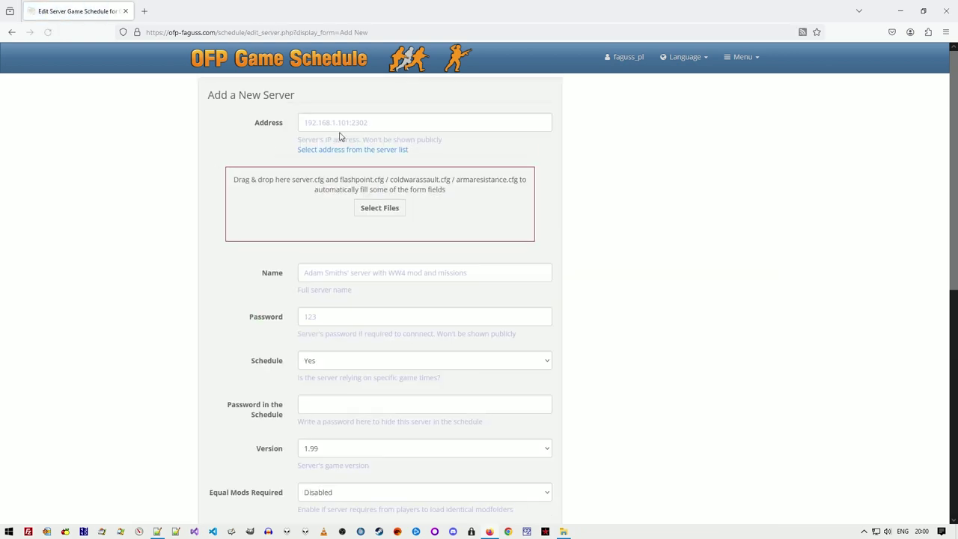
pyautogui.click(347, 126)
pyautogui.click(355, 151)
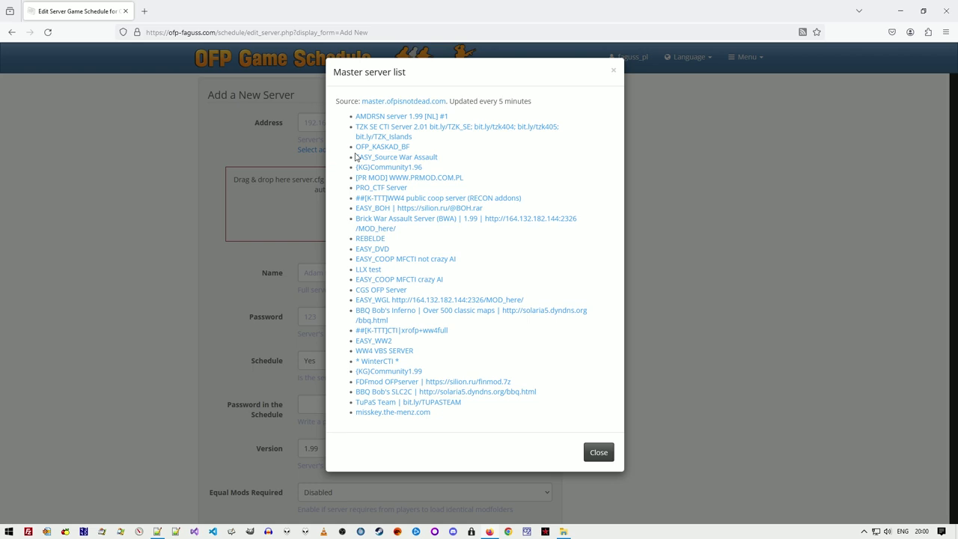
pyautogui.click(444, 401)
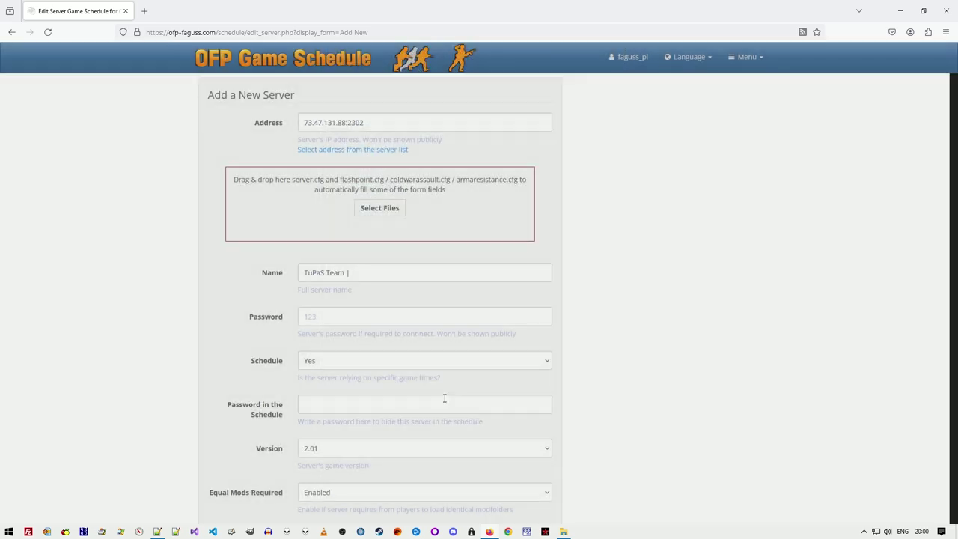
pyautogui.scroll(-7, 443, 395)
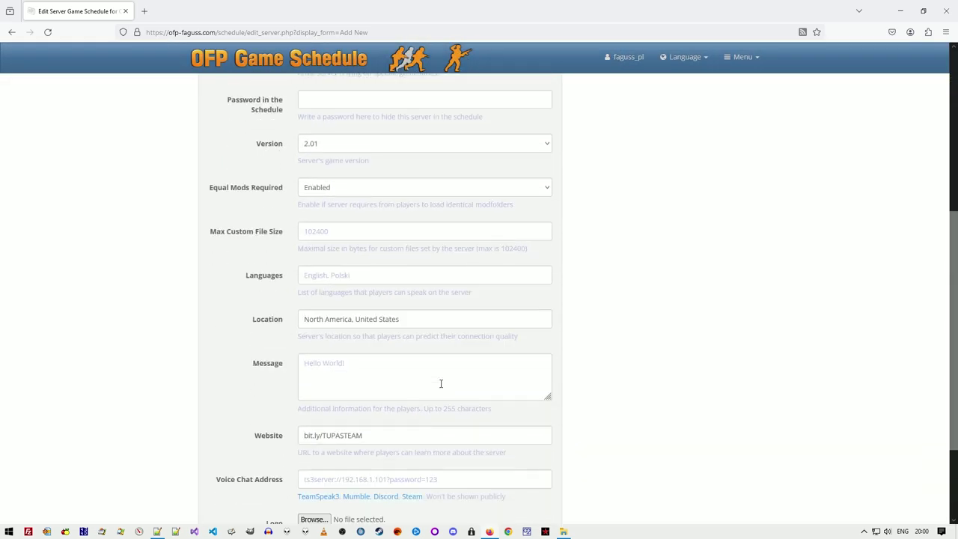
pyautogui.scroll(-3, 441, 383)
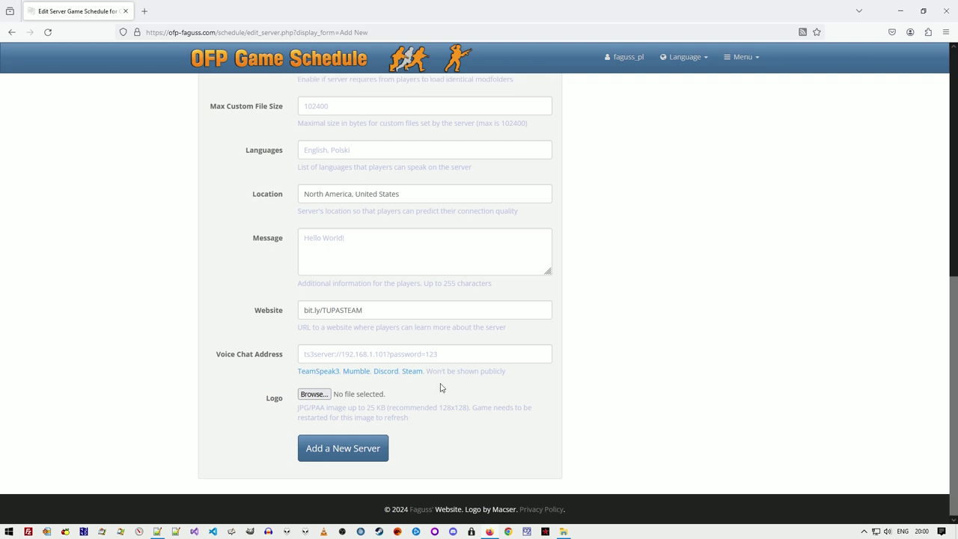
pyautogui.scroll(10, 441, 387)
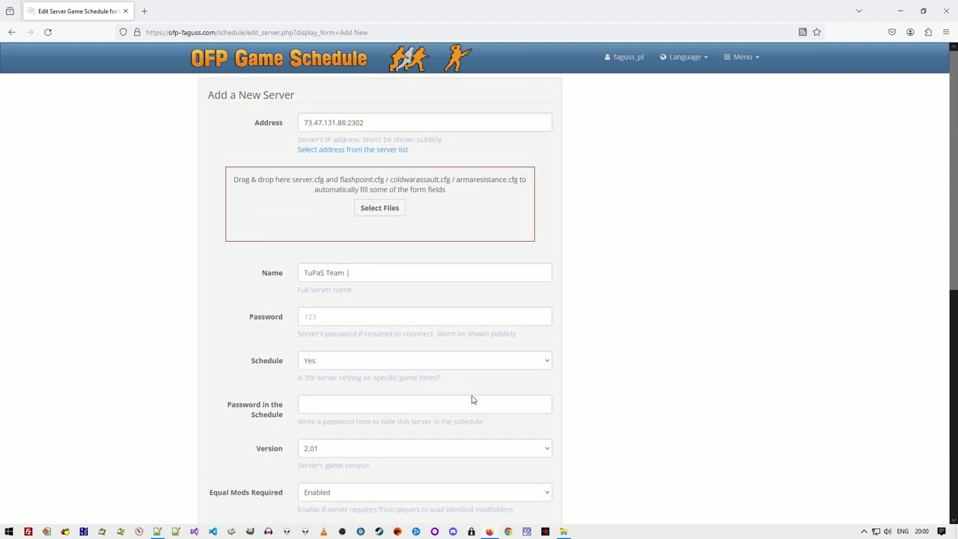
# Fill the new server form from ColdWarAssault.cfg and server.cfg in the ARMA Cold War Assault folder, and review the imported fields
pyautogui.click(565, 531)
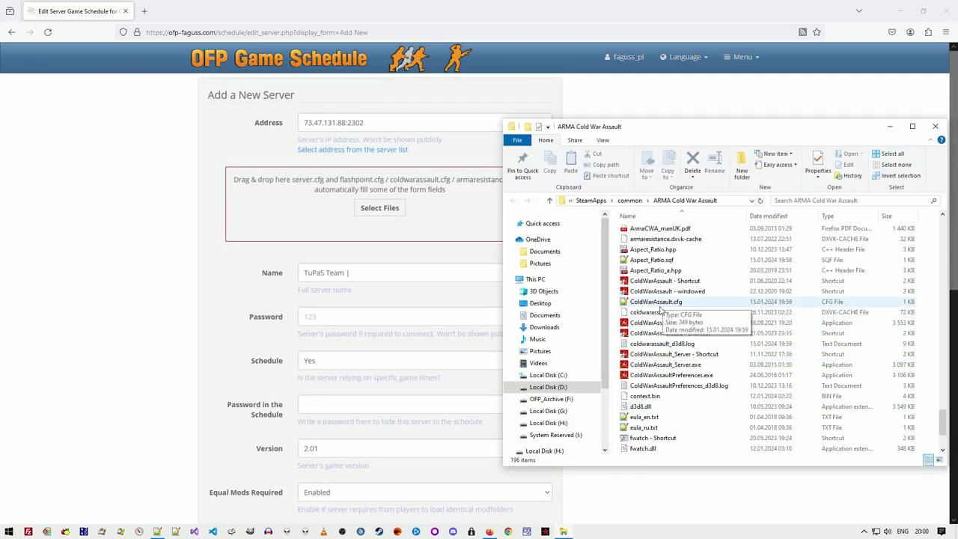
pyautogui.click(658, 303)
pyautogui.scroll(-3, 651, 374)
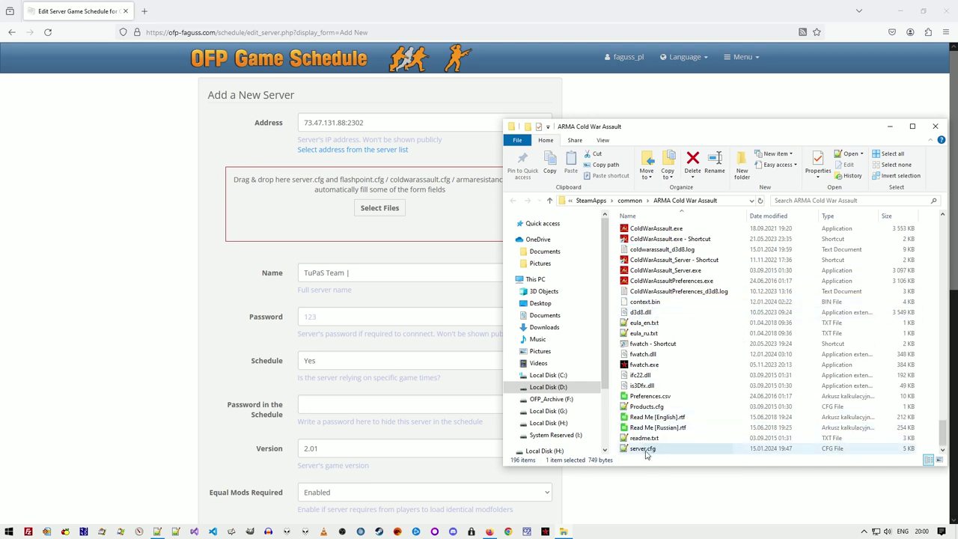
pyautogui.keyDown('ctrl'); pyautogui.click(642, 448); pyautogui.keyUp('ctrl')
pyautogui.moveTo(642, 448); pyautogui.dragTo(328, 205)
pyautogui.click(90, 216)
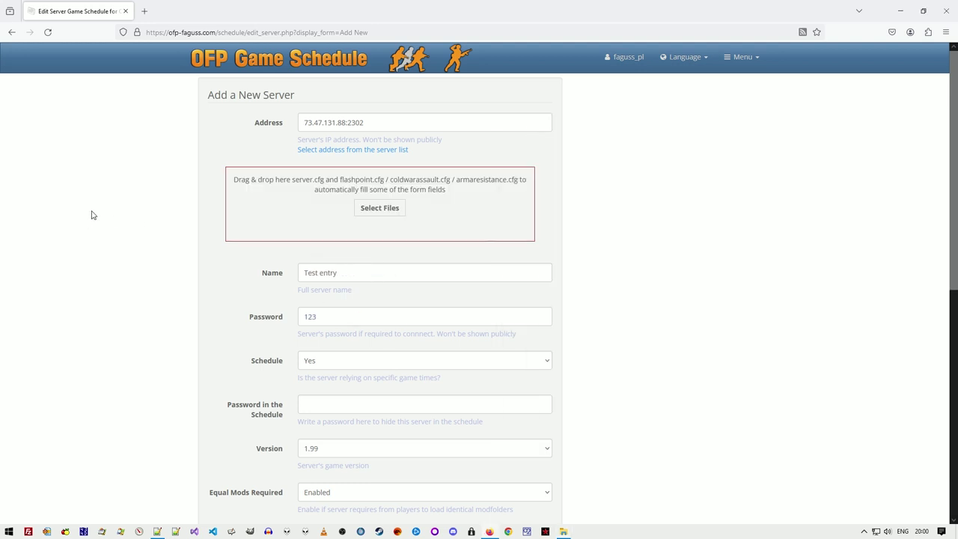
pyautogui.scroll(-1, 123, 204)
pyautogui.scroll(-4, 392, 238)
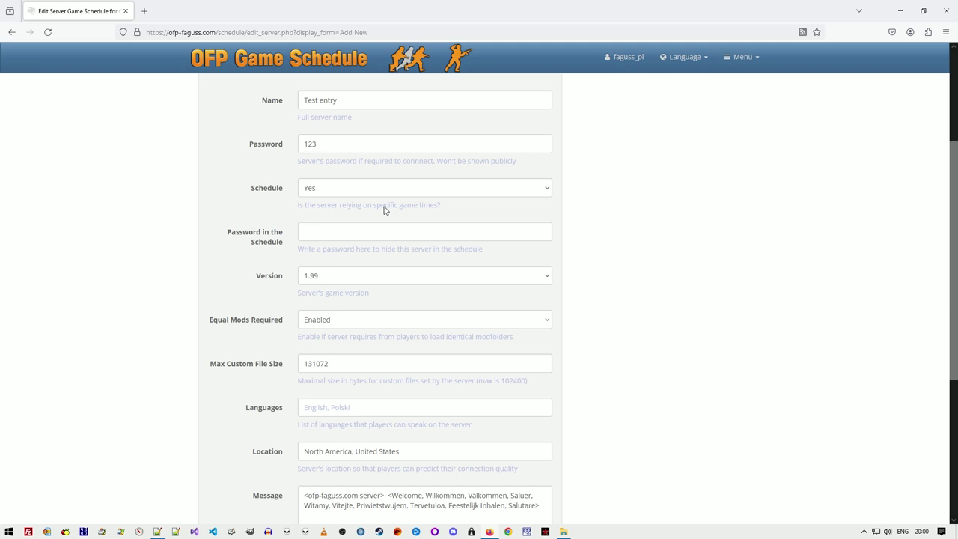
pyautogui.scroll(-2, 382, 207)
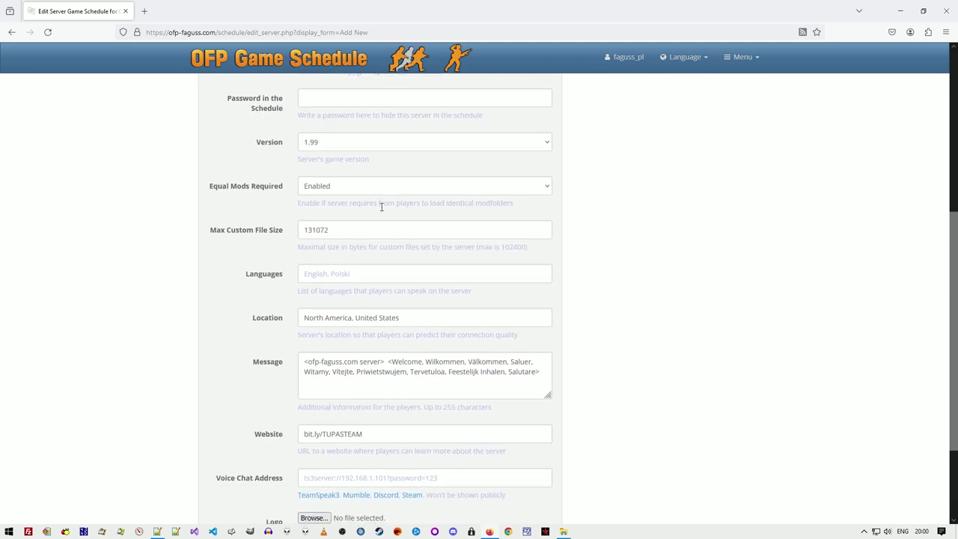
pyautogui.scroll(-3, 382, 206)
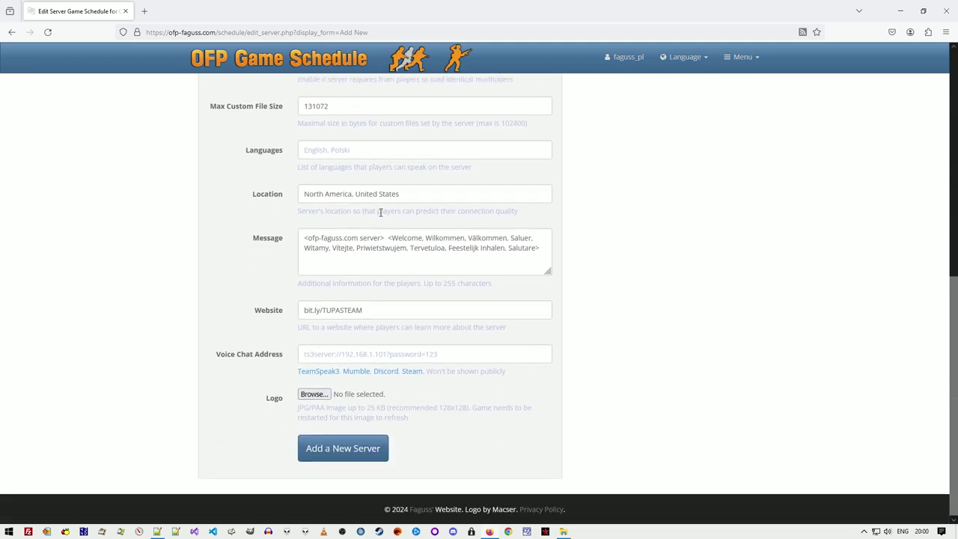
pyautogui.scroll(10, 381, 211)
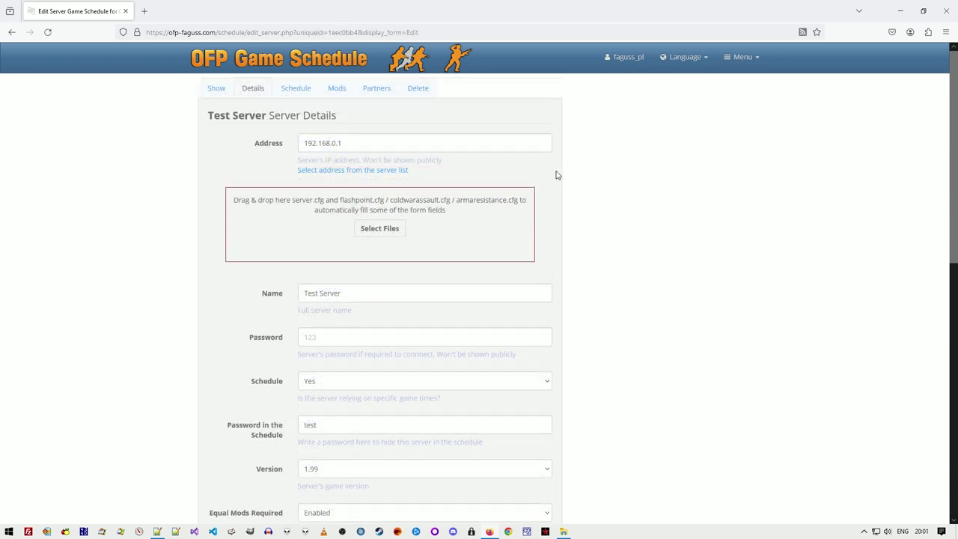
# Set the Test Server's Schedule option to "This server doesn't have a schedule. Keep it on the list"
pyautogui.scroll(-5, 556, 175)
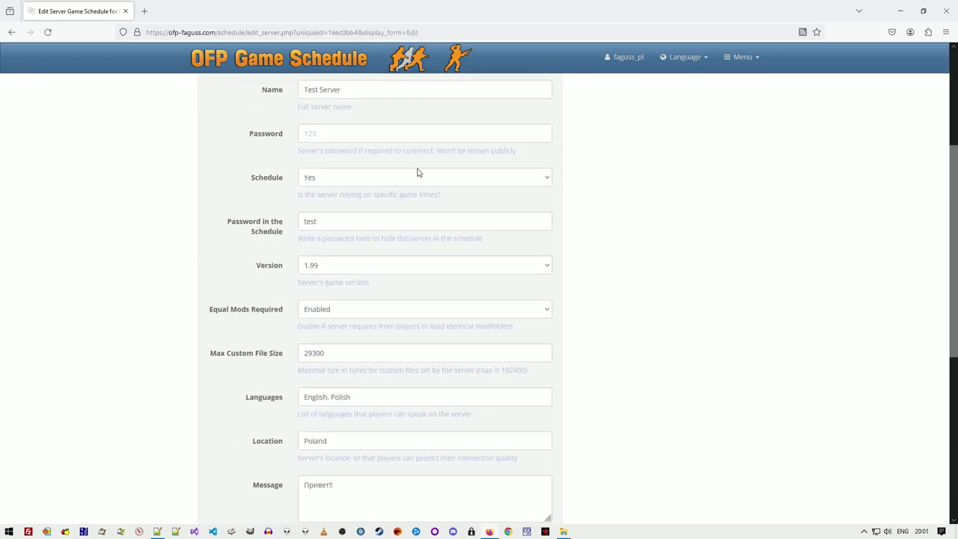
pyautogui.click(374, 178)
pyautogui.press('Escape')
pyautogui.press('Down')
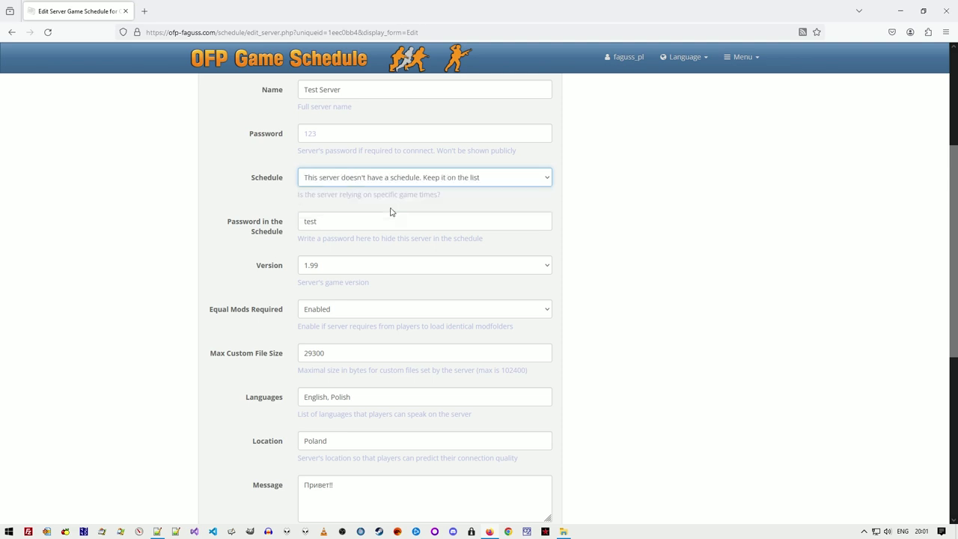
pyautogui.scroll(5, 390, 212)
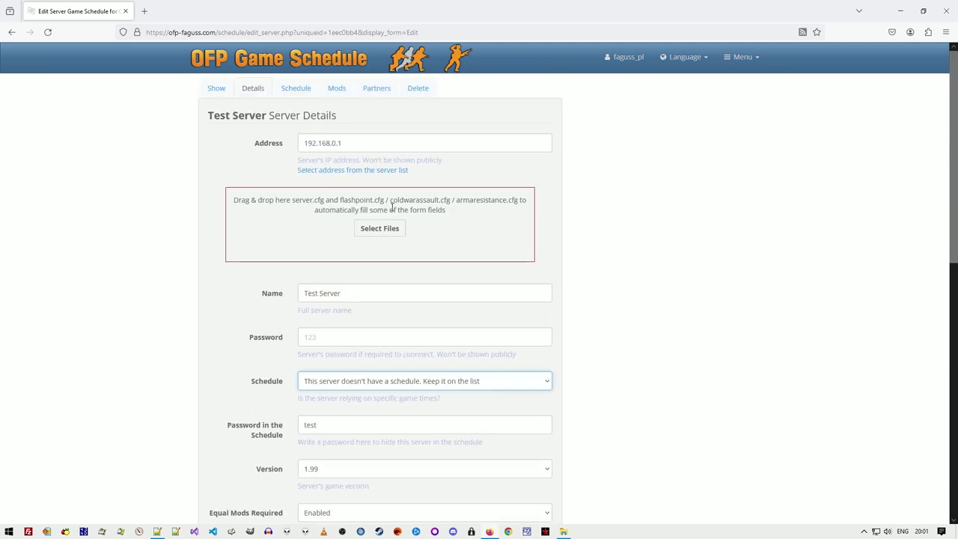
# Disable the Test Server's schedule and enable it again
pyautogui.click(300, 90)
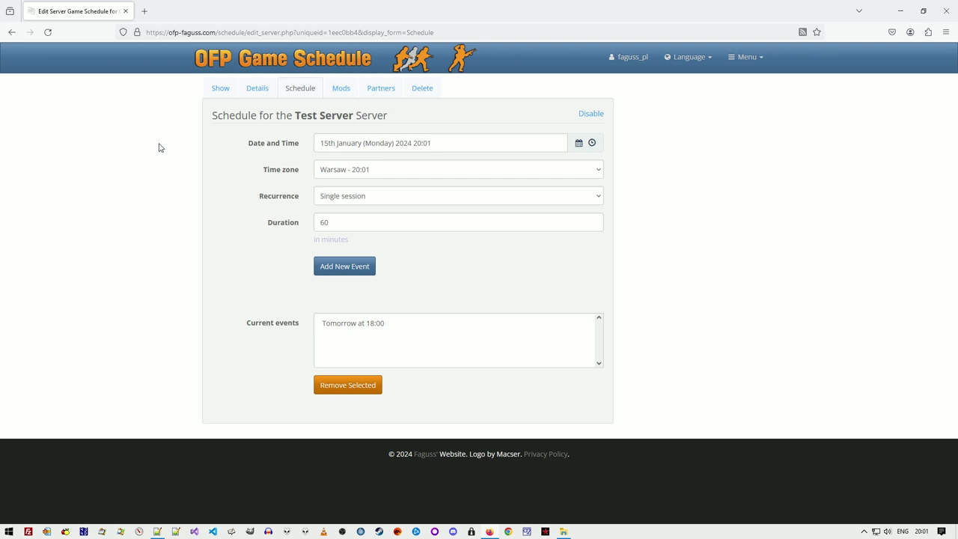
pyautogui.click(584, 113)
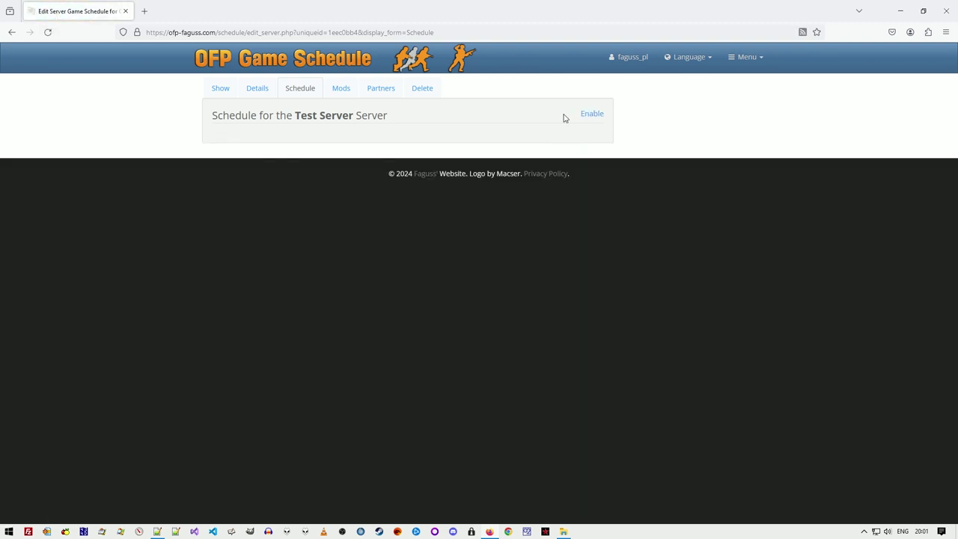
pyautogui.click(587, 114)
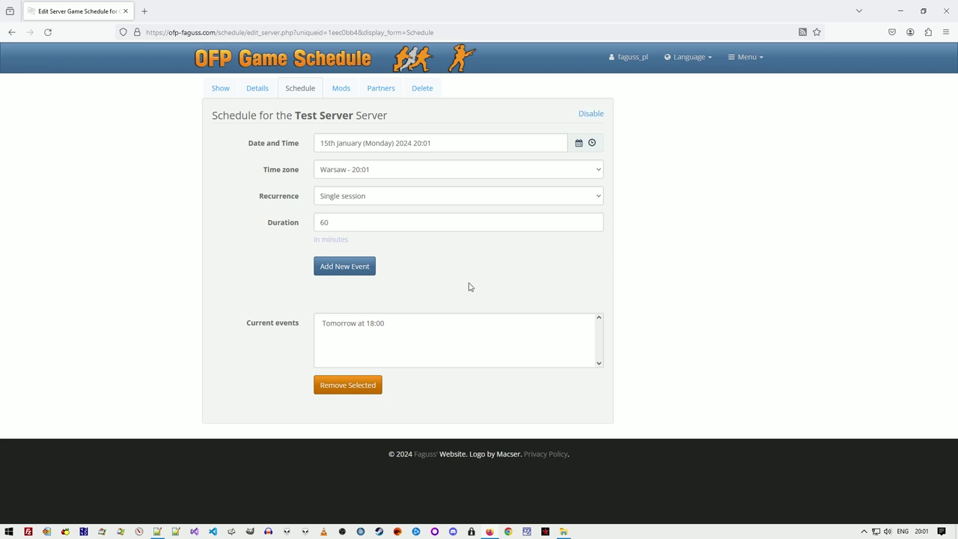
# Set the vacation of the "Tomorrow at 18:00" event from 2nd October 2023 to 16th October 2023
pyautogui.click(408, 324)
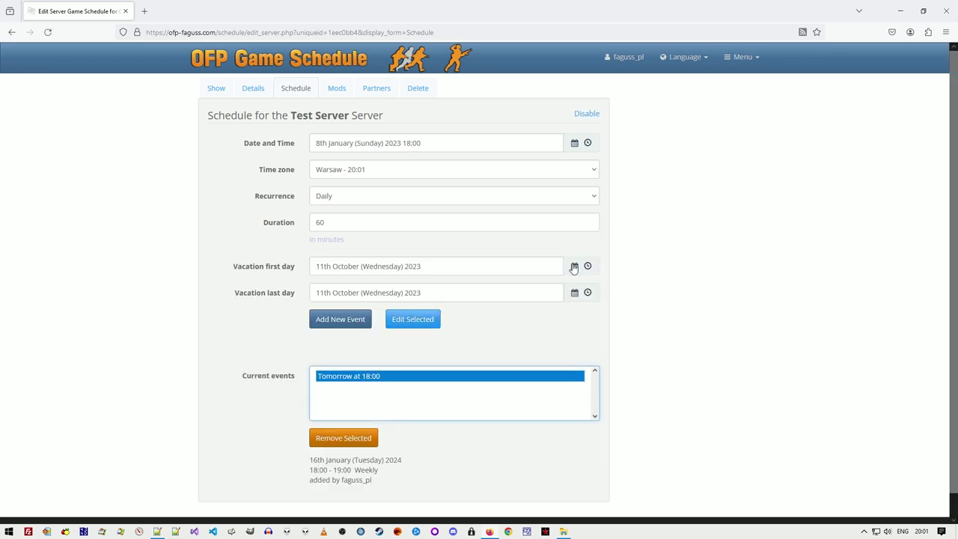
pyautogui.click(573, 266)
pyautogui.click(322, 331)
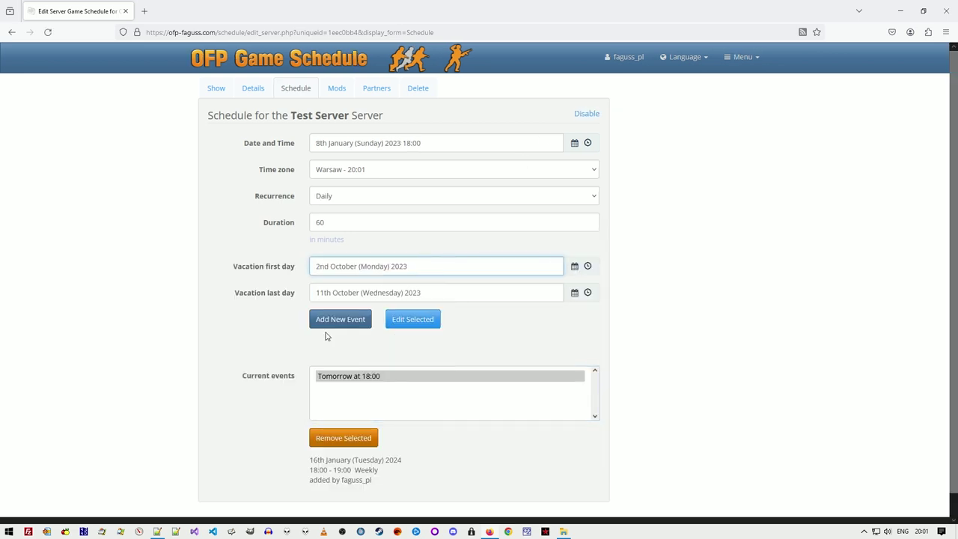
pyautogui.click(574, 292)
pyautogui.click(321, 387)
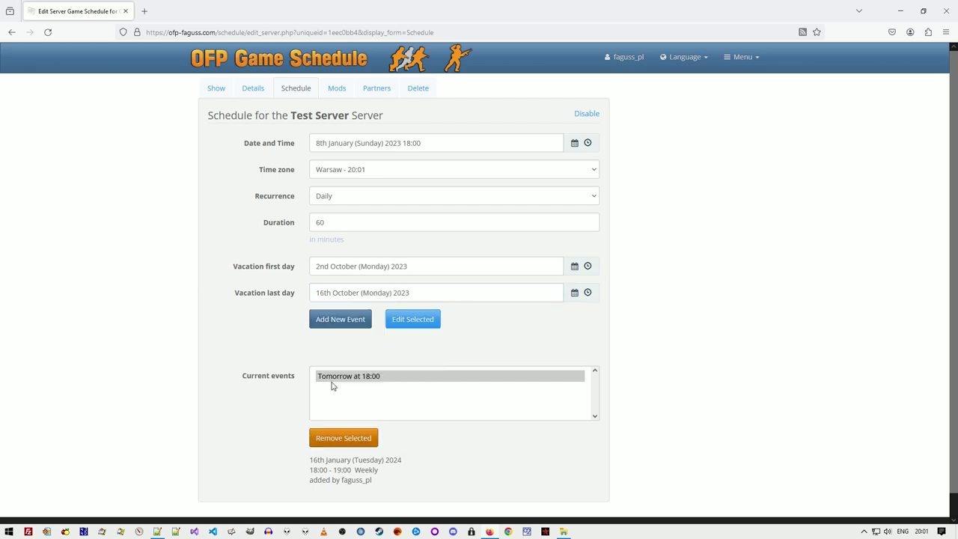
pyautogui.click(343, 96)
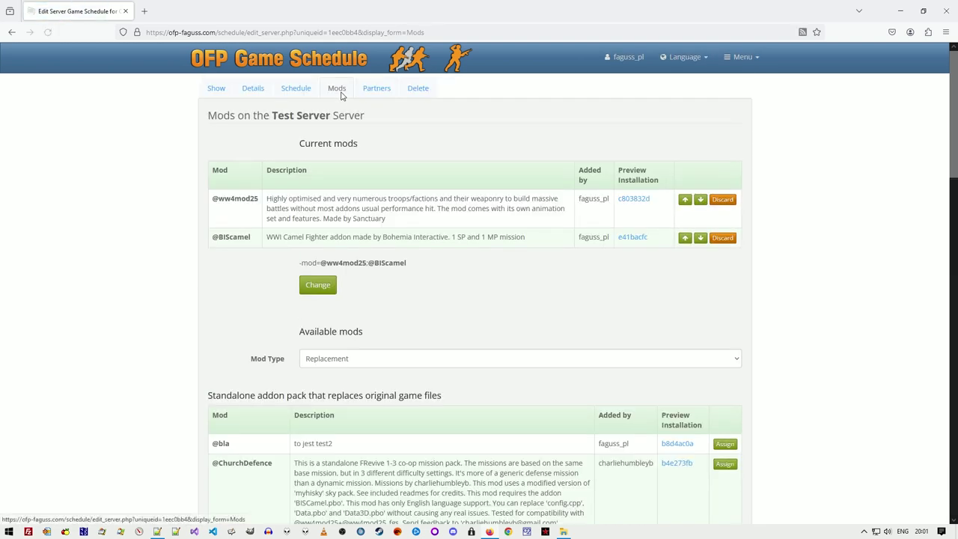
pyautogui.scroll(-5, 366, 132)
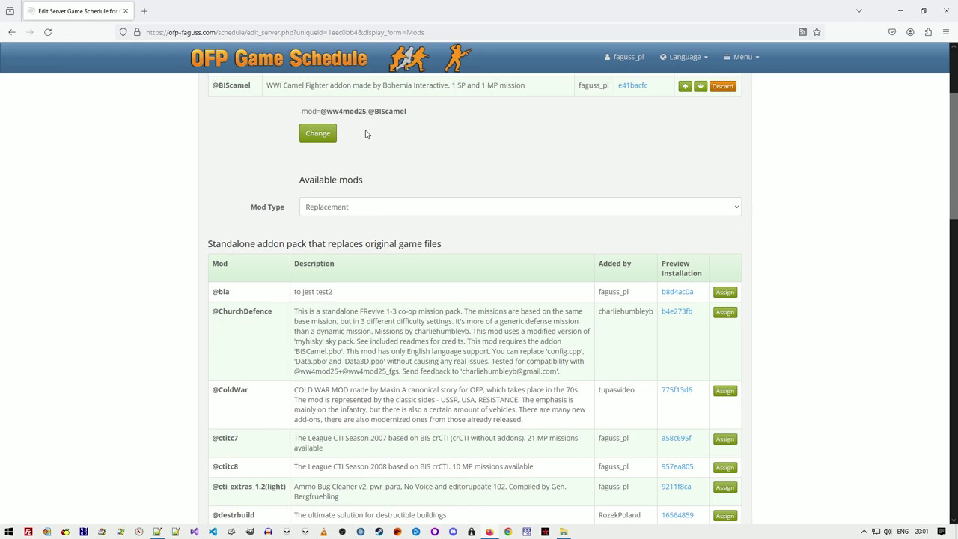
pyautogui.click(723, 209)
pyautogui.scroll(2, 543, 222)
pyautogui.scroll(2, 543, 223)
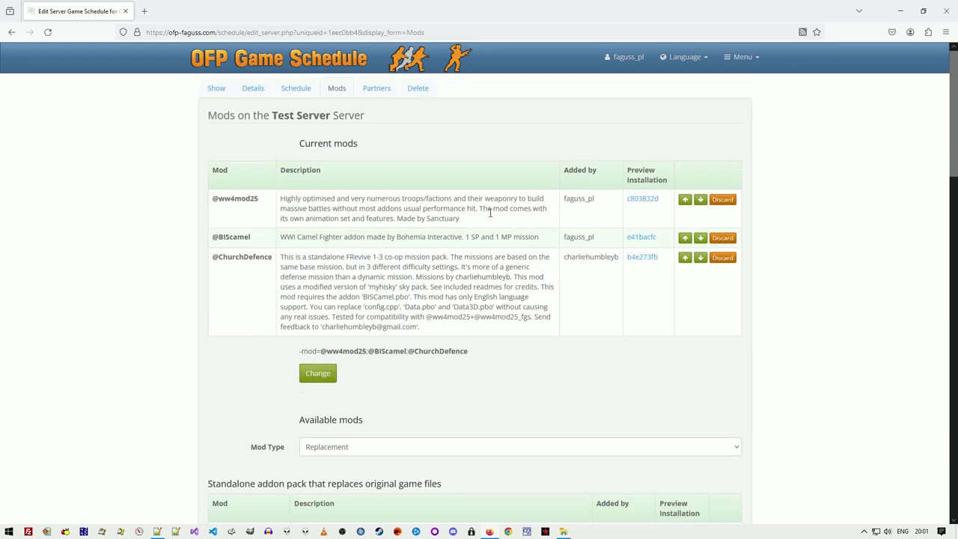
pyautogui.click(685, 257)
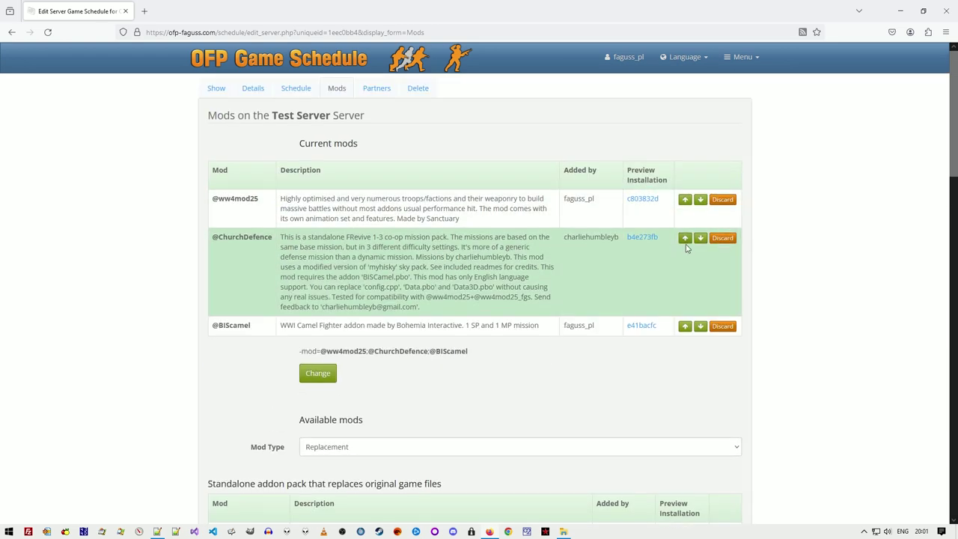
pyautogui.click(685, 238)
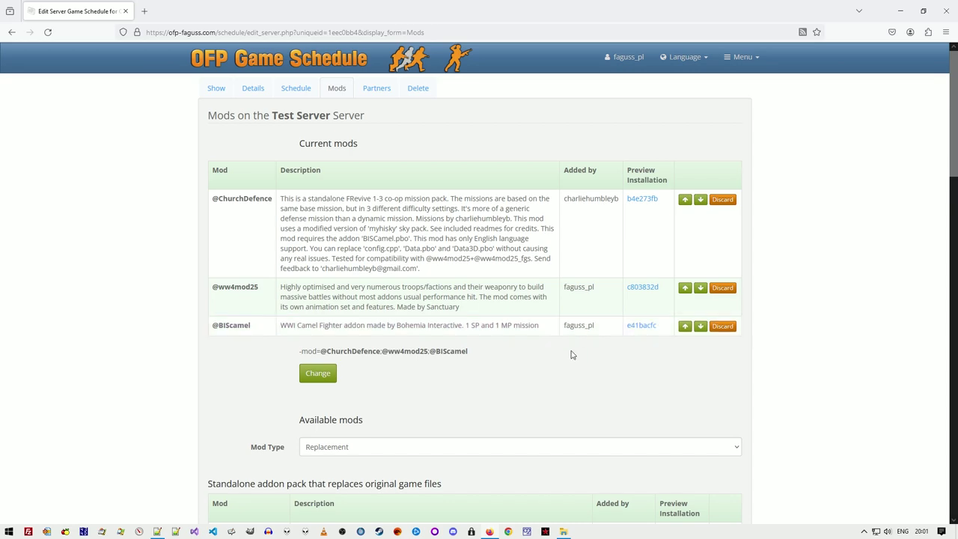
pyautogui.moveTo(300, 351); pyautogui.dragTo(483, 352)
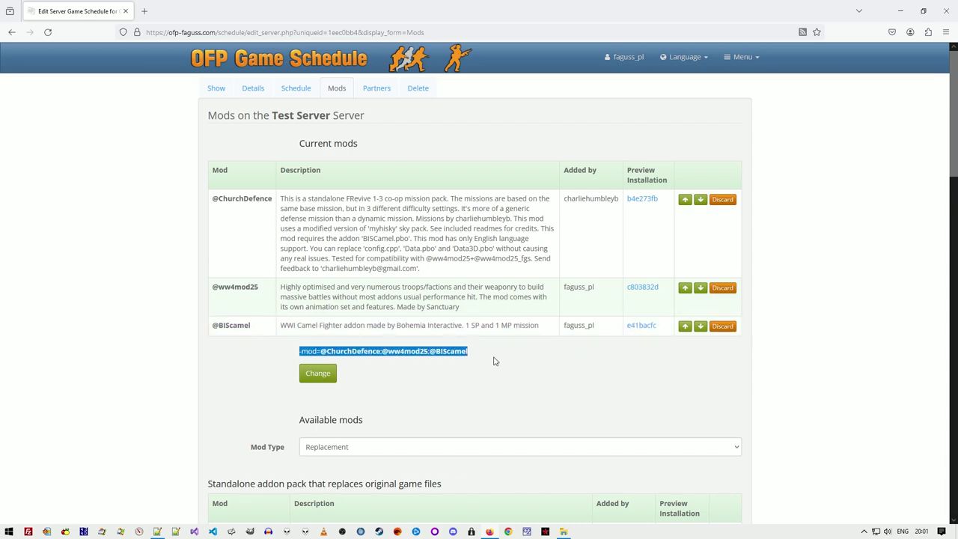
pyautogui.click(489, 360)
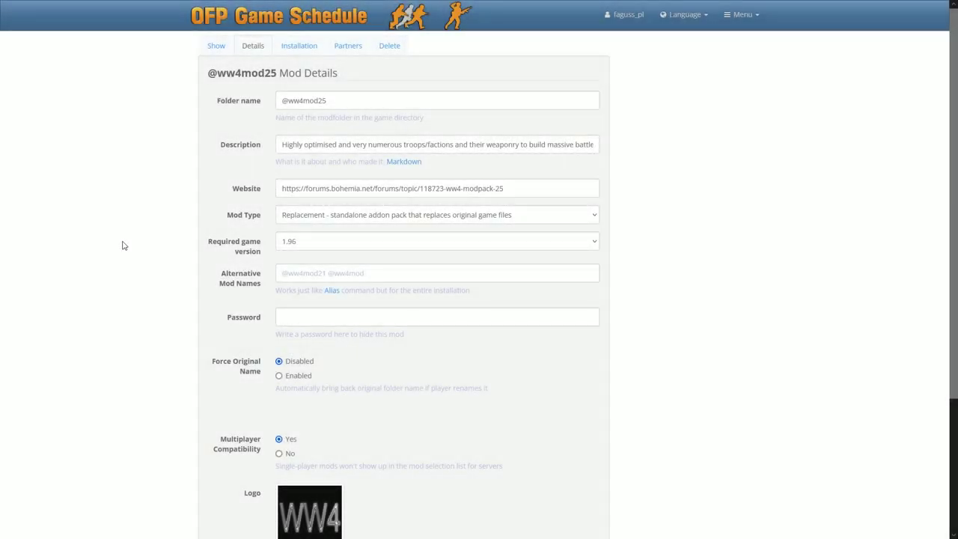
pyautogui.click(509, 189)
pyautogui.click(471, 241)
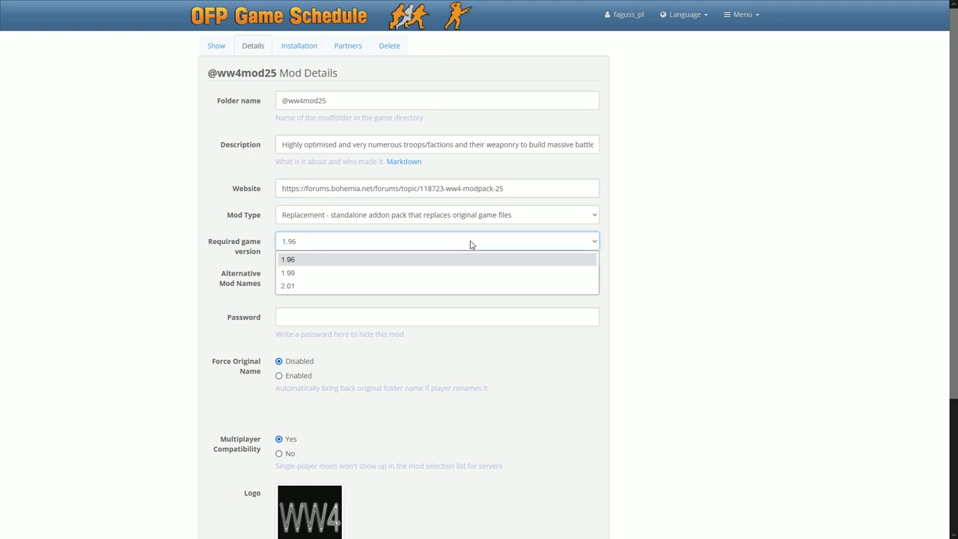
pyautogui.click(443, 259)
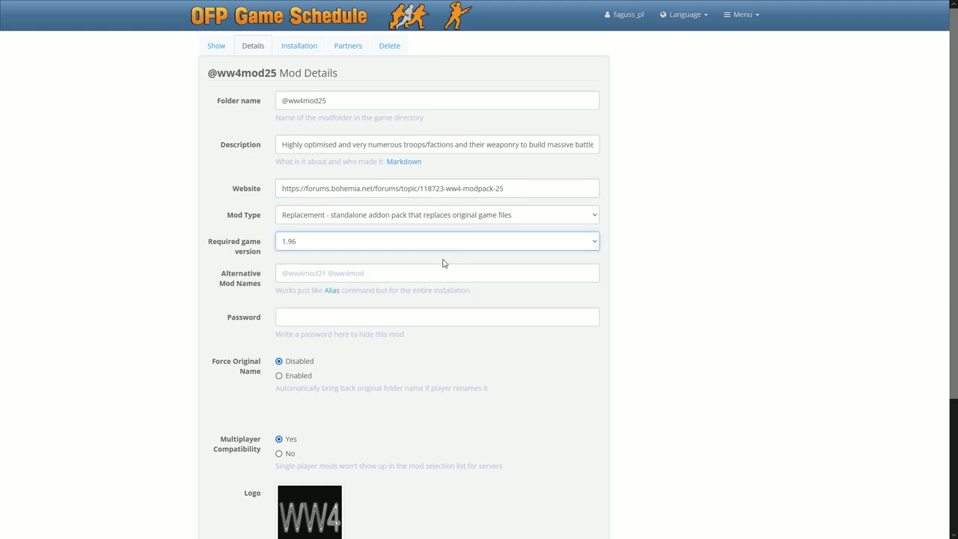
pyautogui.click(439, 272)
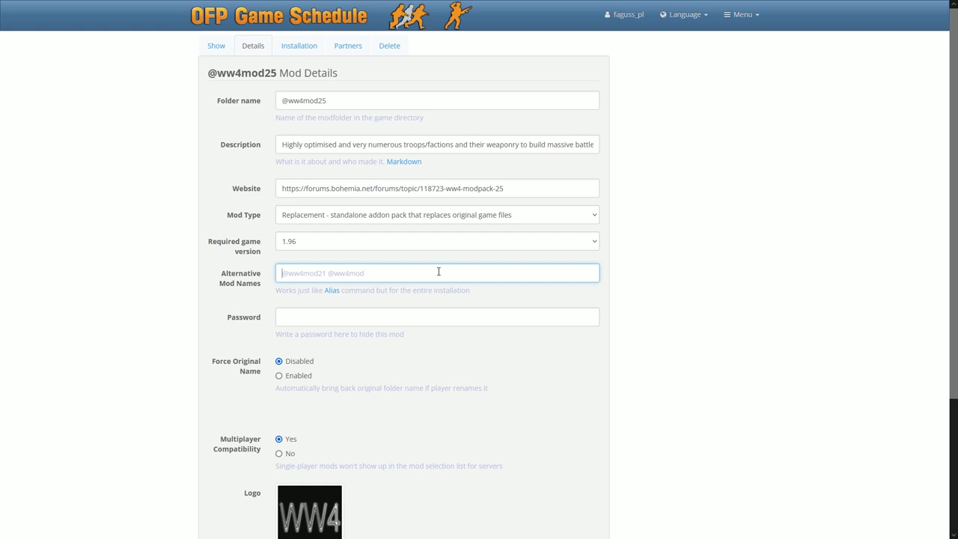
pyautogui.click(447, 312)
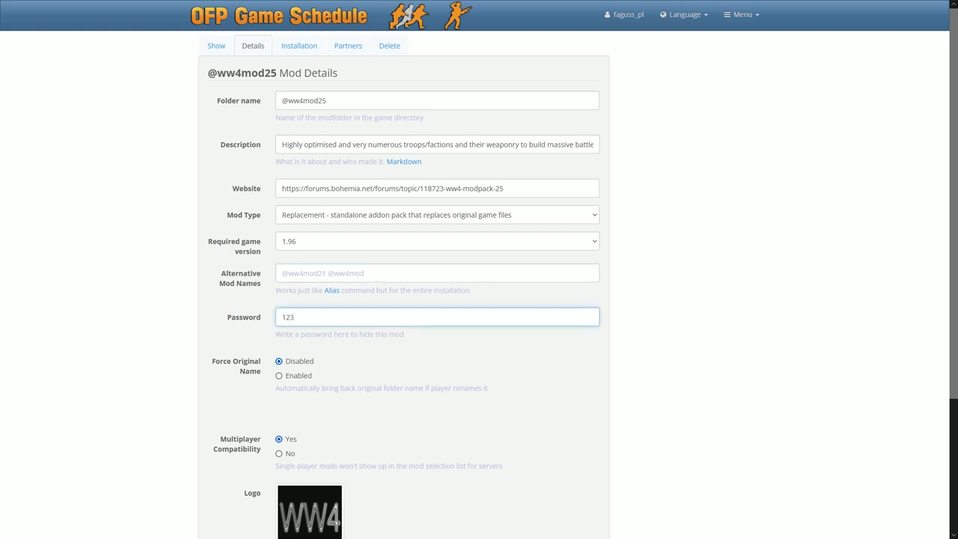
pyautogui.scroll(-3, 442, 312)
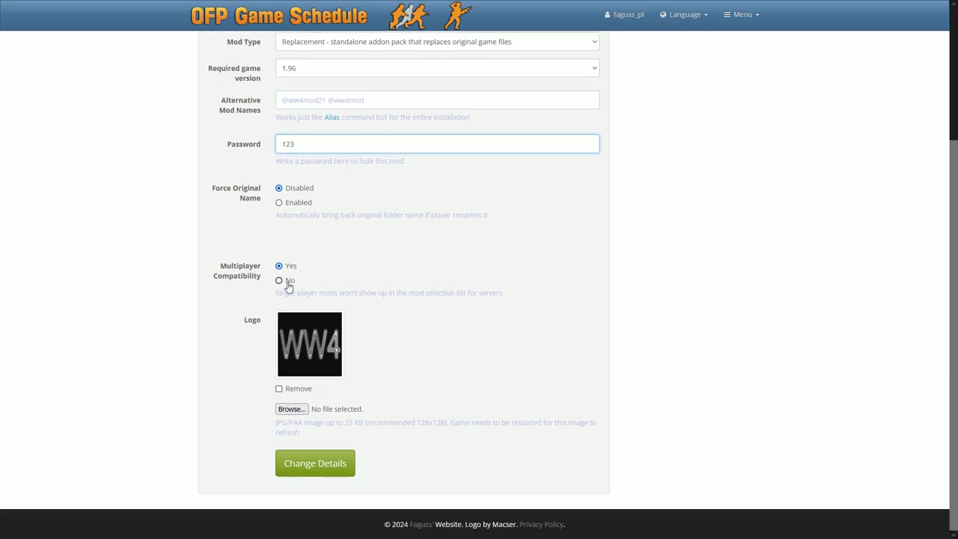
pyautogui.click(287, 283)
pyautogui.click(292, 270)
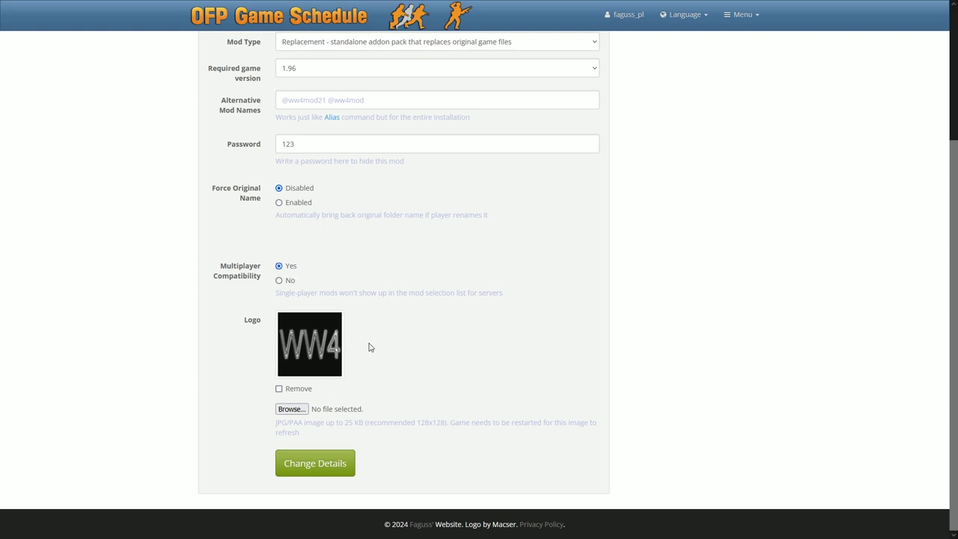
pyautogui.scroll(3, 369, 348)
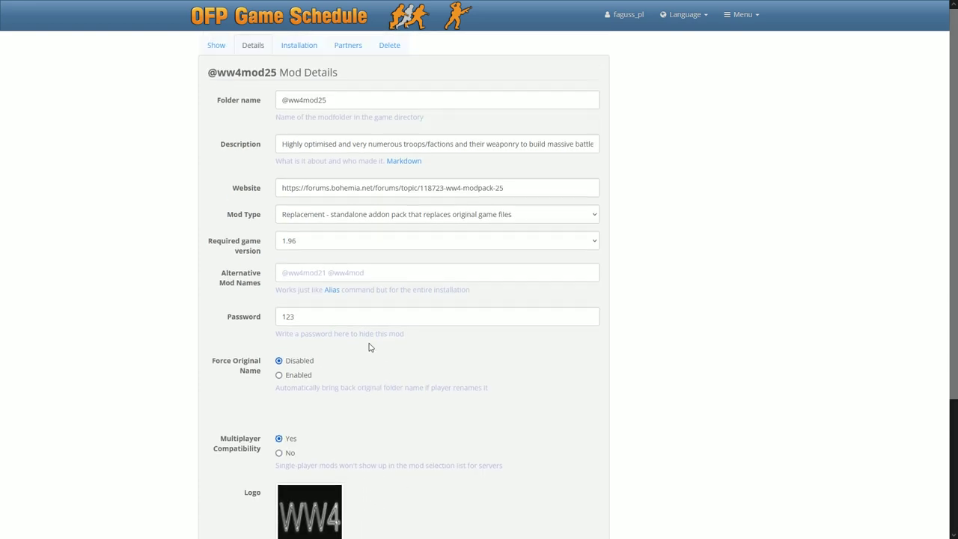
pyautogui.click(359, 215)
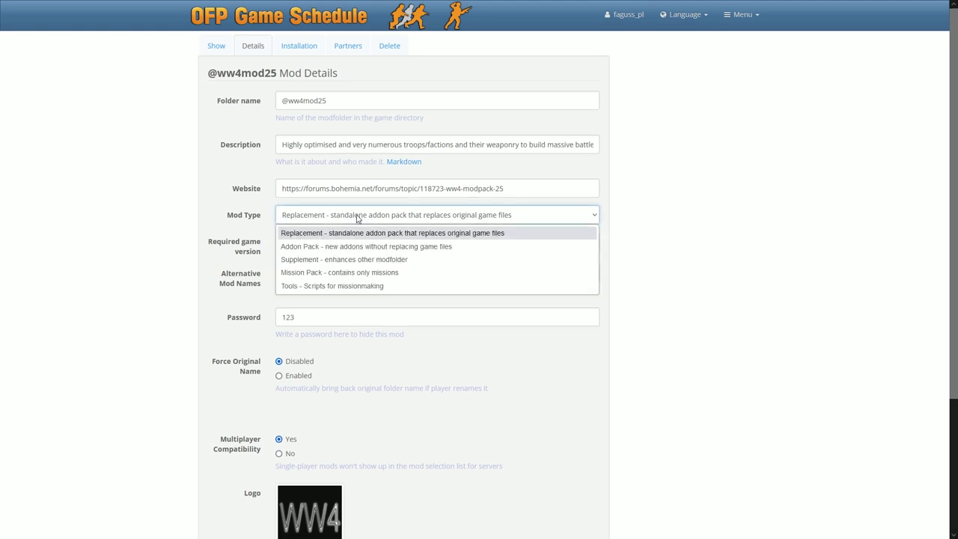
pyautogui.click(394, 287)
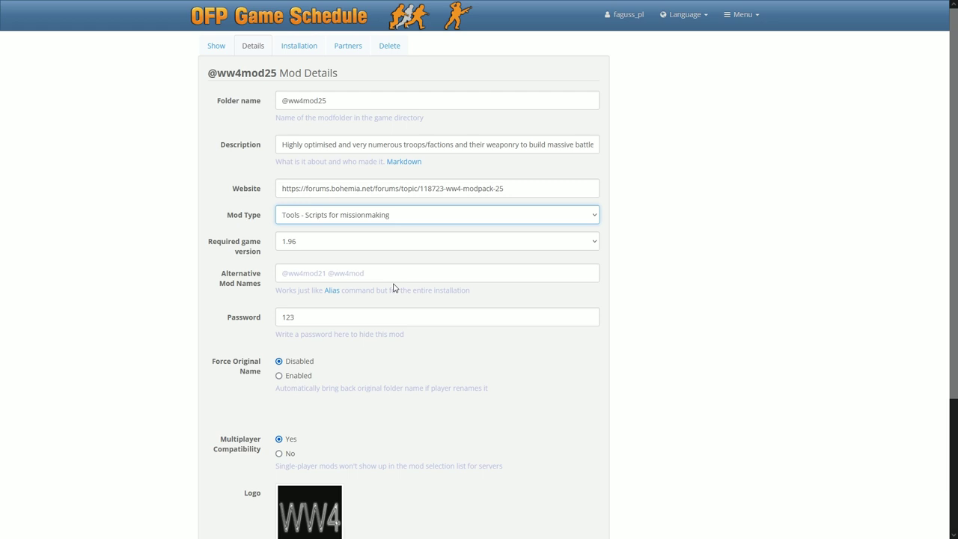
pyautogui.click(217, 50)
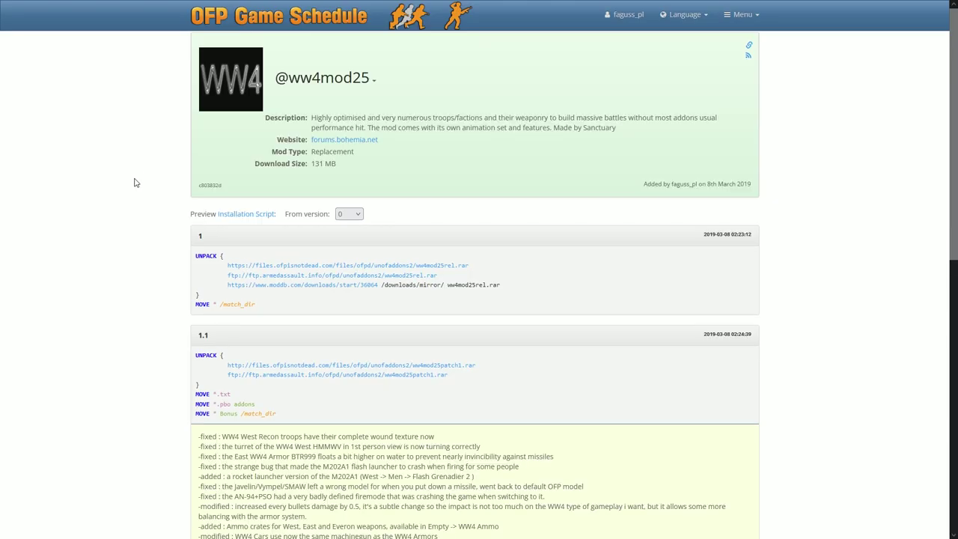
pyautogui.scroll(-10, 135, 182)
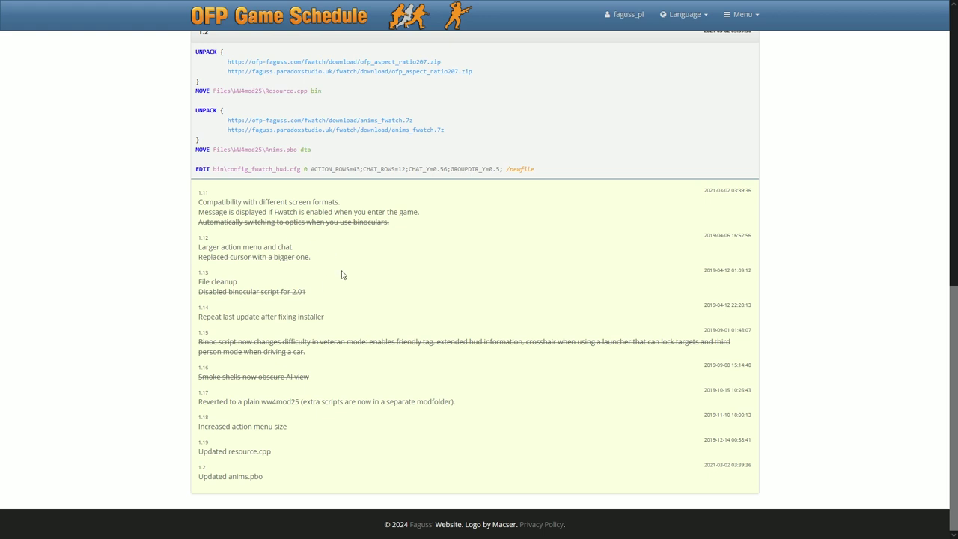
pyautogui.scroll(2, 142, 269)
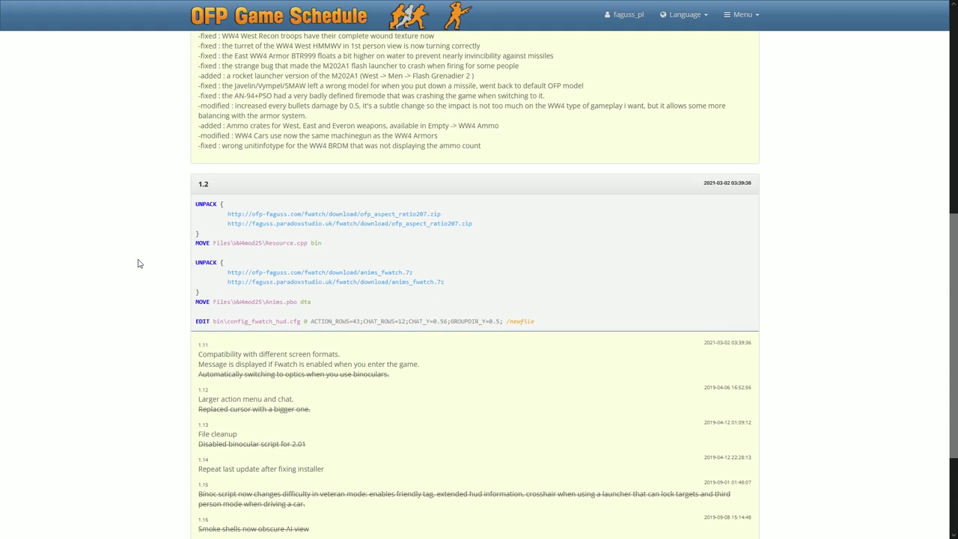
pyautogui.moveTo(202, 210)
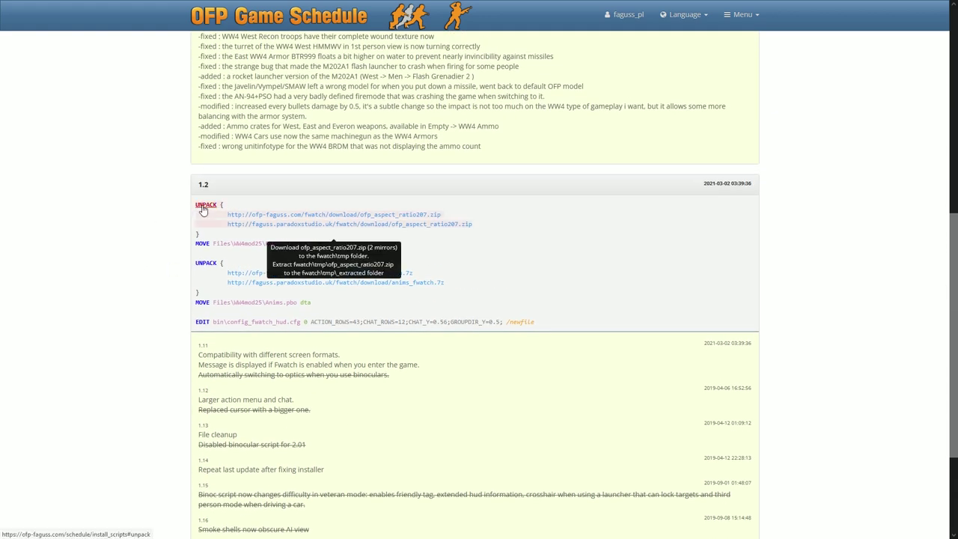
pyautogui.moveTo(207, 267)
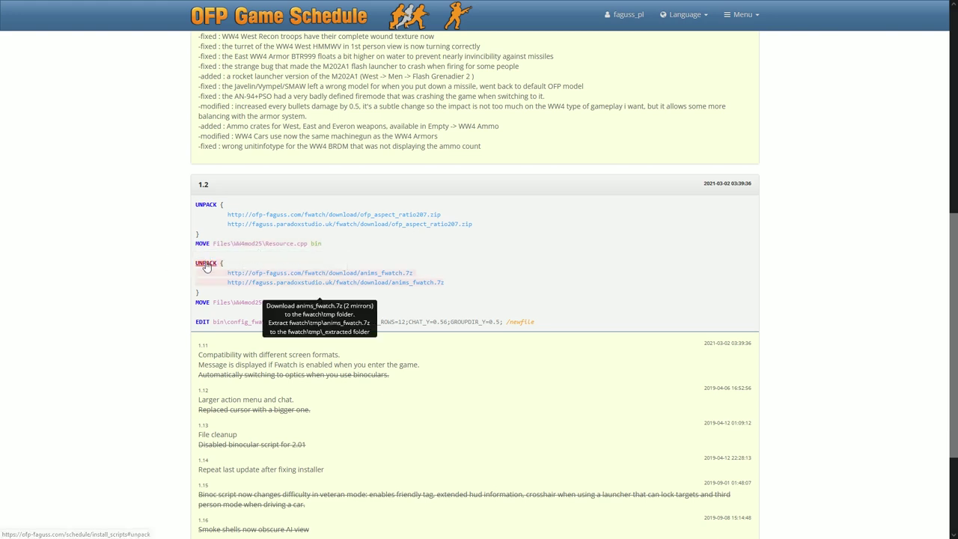
pyautogui.moveTo(204, 304)
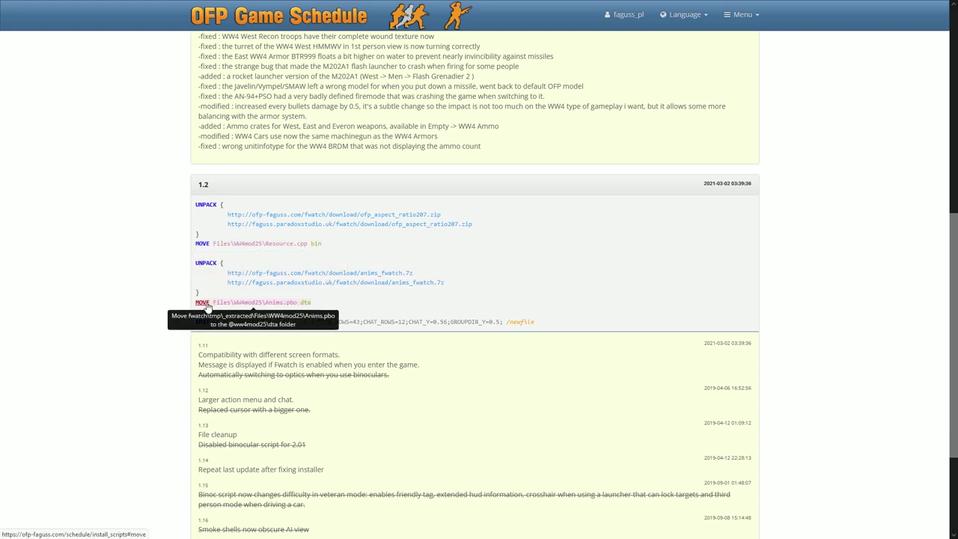
pyautogui.click(203, 302)
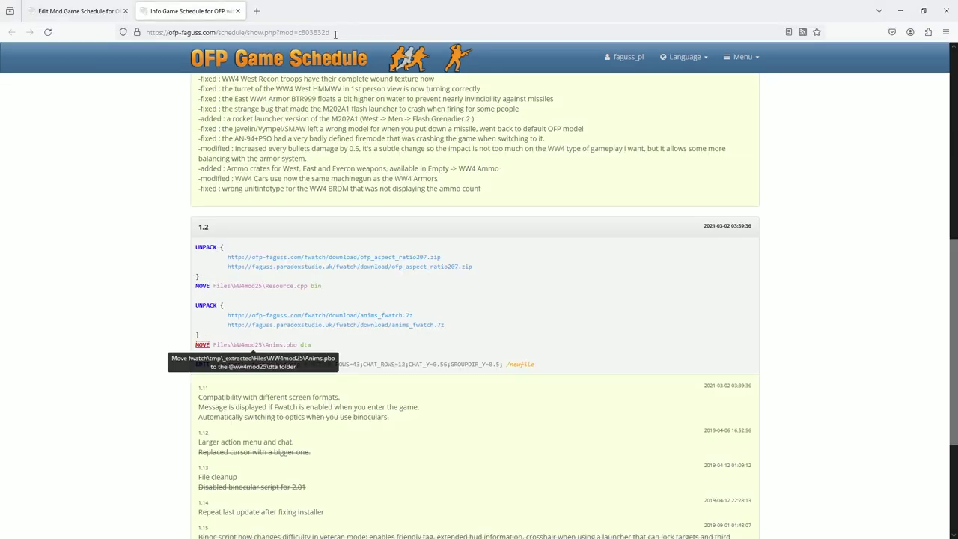
pyautogui.hotkey('alt', 'Left')
pyautogui.scroll(5, 102, 230)
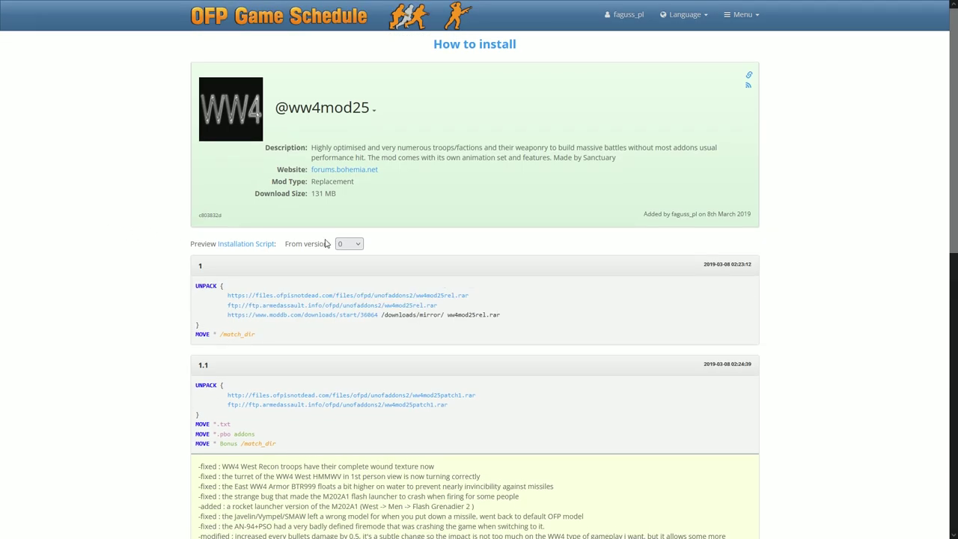
pyautogui.click(355, 243)
pyautogui.click(350, 380)
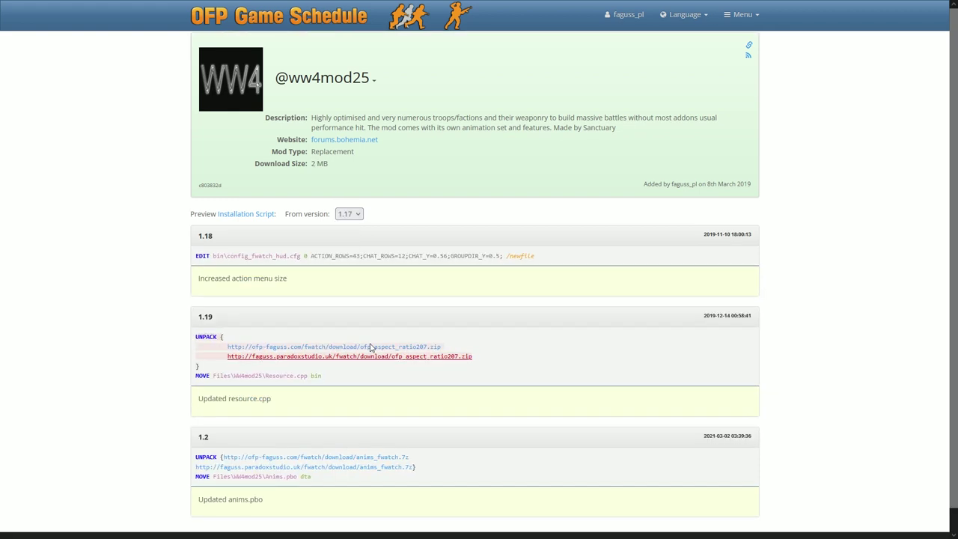
pyautogui.scroll(1, 410, 247)
pyautogui.scroll(-2, 381, 207)
pyautogui.click(349, 192)
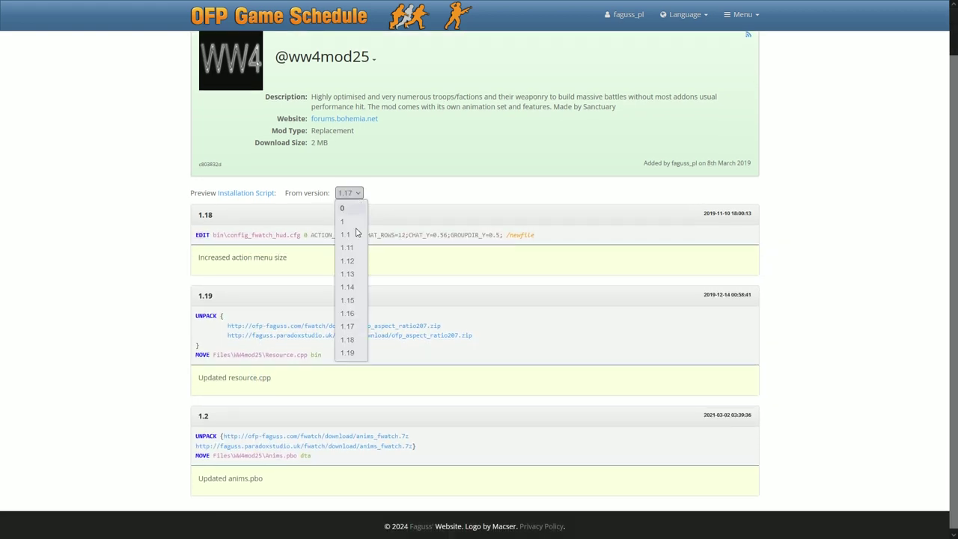
pyautogui.click(347, 353)
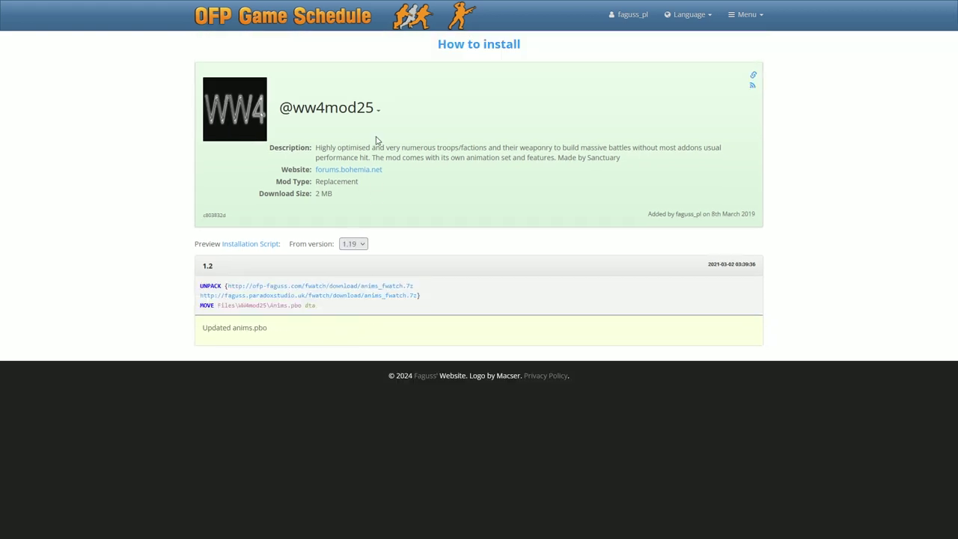
pyautogui.click(377, 111)
pyautogui.click(356, 160)
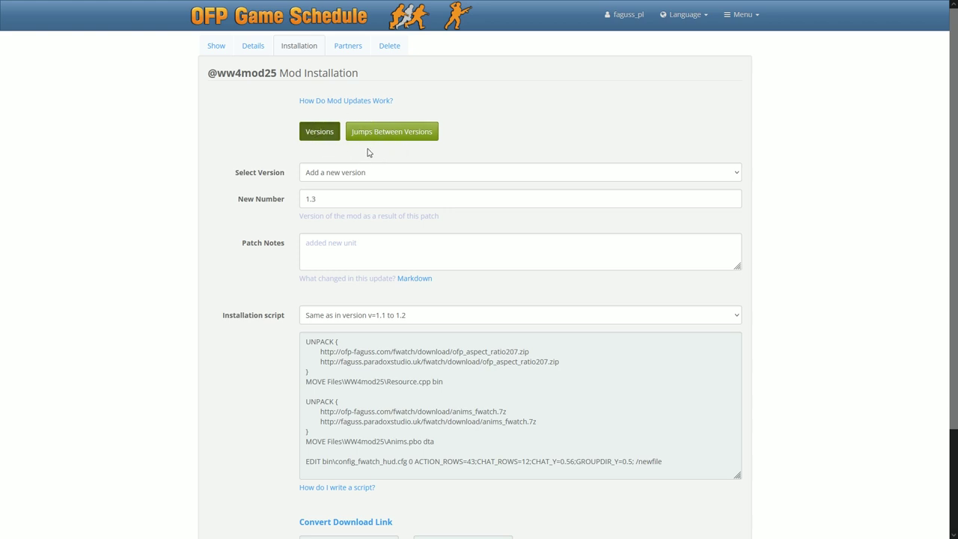
pyautogui.scroll(-3, 367, 153)
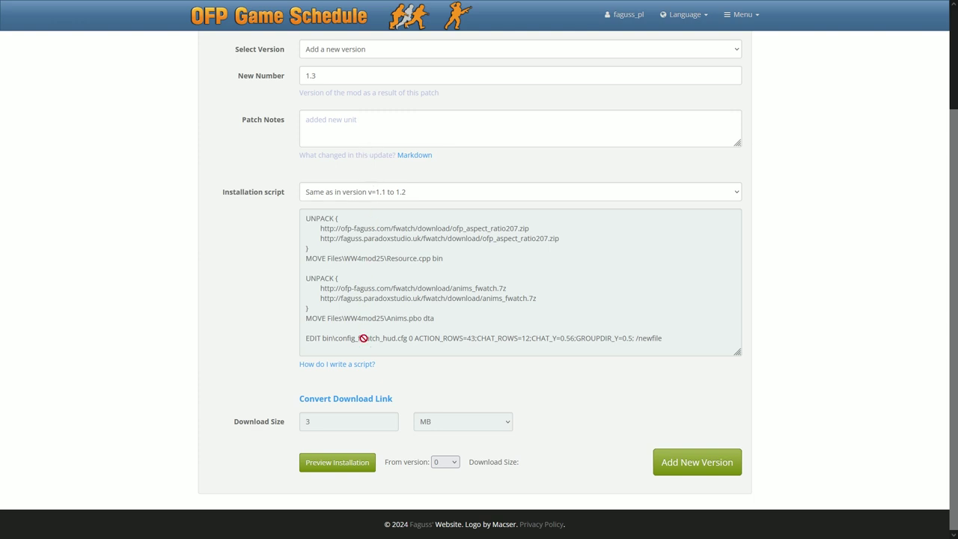
# Review the sites supported by the download link converter, and close it
pyautogui.click(369, 399)
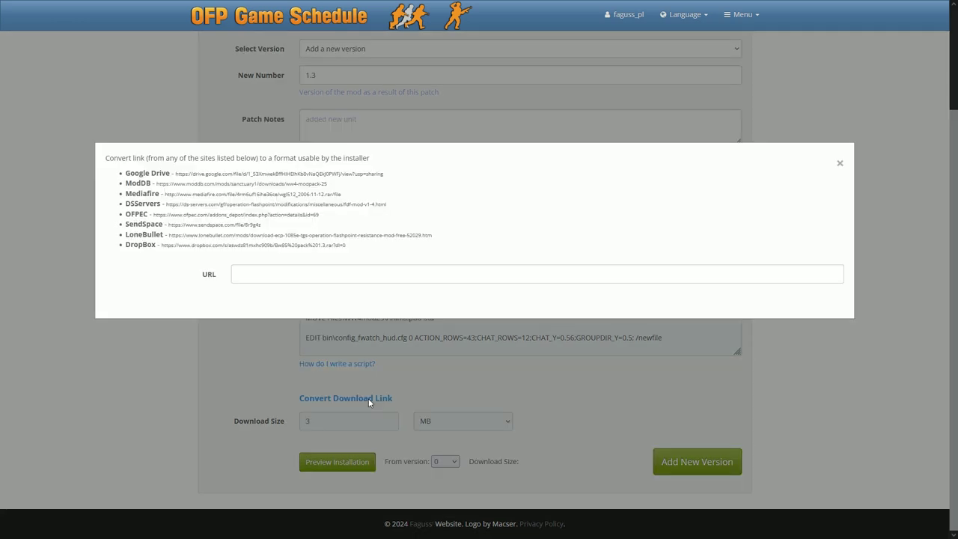
pyautogui.click(839, 164)
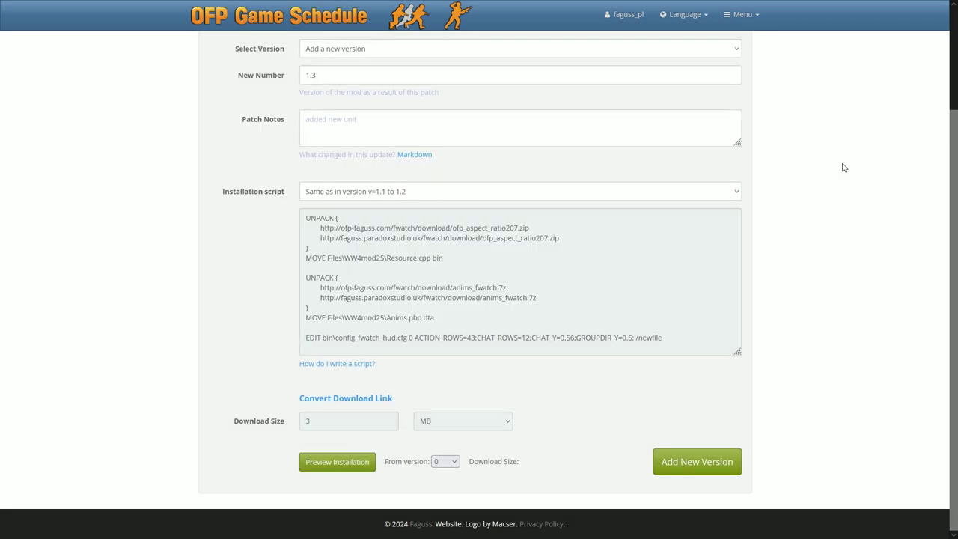
# Enter "added something" as the patch notes for version 1.3 and add a new installation script containing "file.rar"
pyautogui.scroll(2, 558, 193)
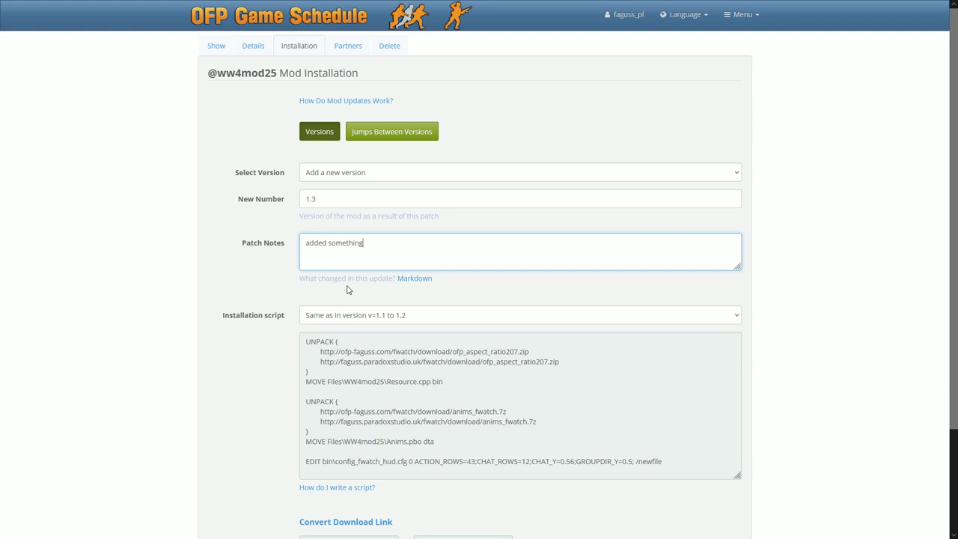
pyautogui.click(348, 314)
pyautogui.click(350, 358)
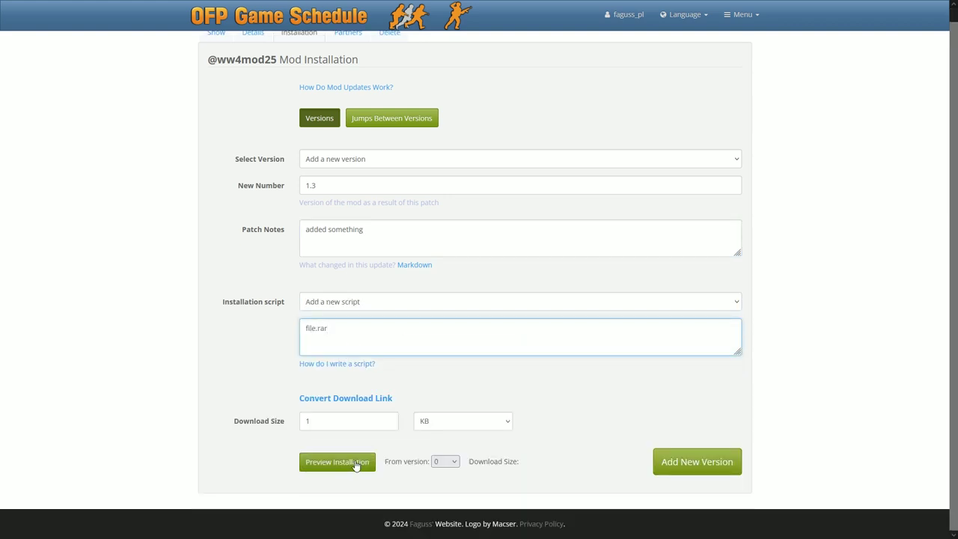
# Preview the installation of version 1.3 starting from version 0, and from version 1.2
pyautogui.click(336, 475)
pyautogui.scroll(-15, 180, 352)
pyautogui.scroll(-1, 180, 329)
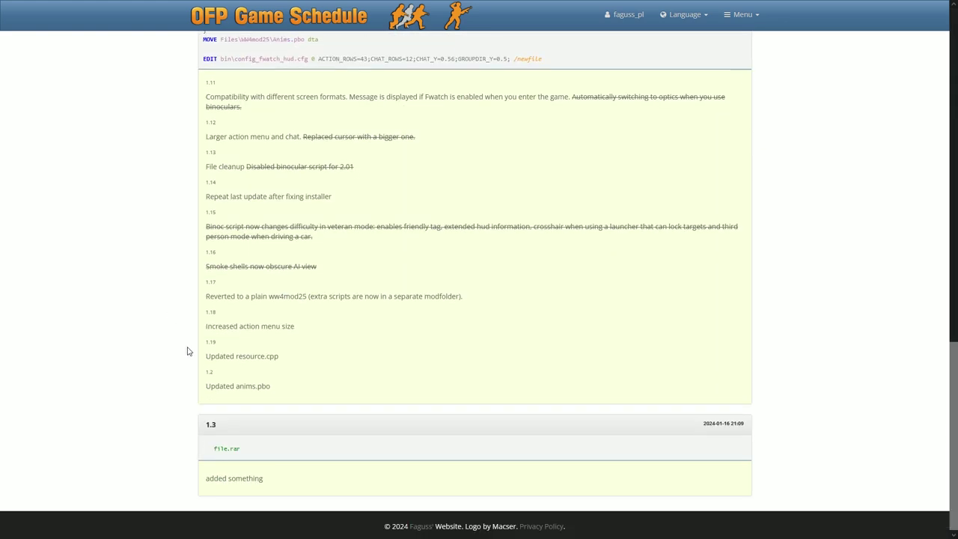
pyautogui.scroll(12, 184, 427)
pyautogui.scroll(2, 184, 428)
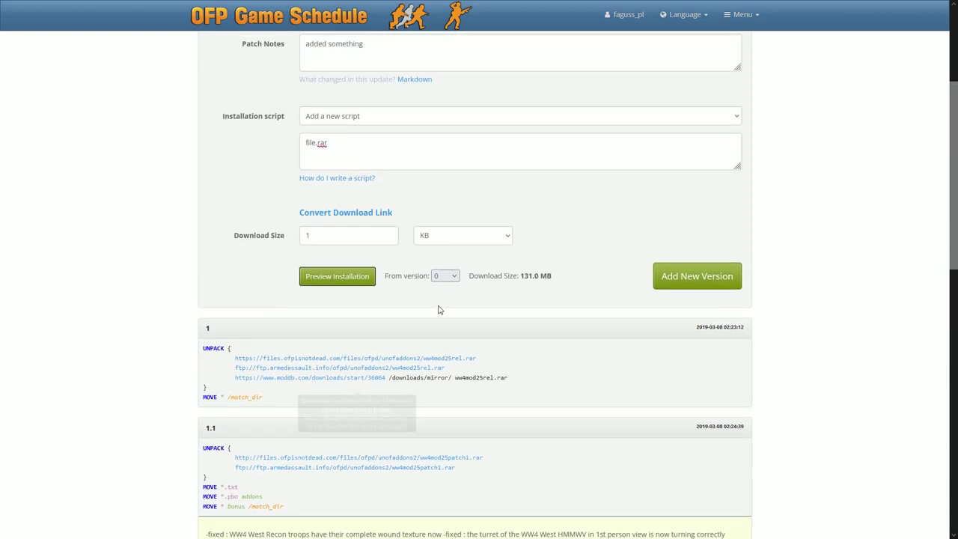
pyautogui.click(444, 277)
pyautogui.click(449, 448)
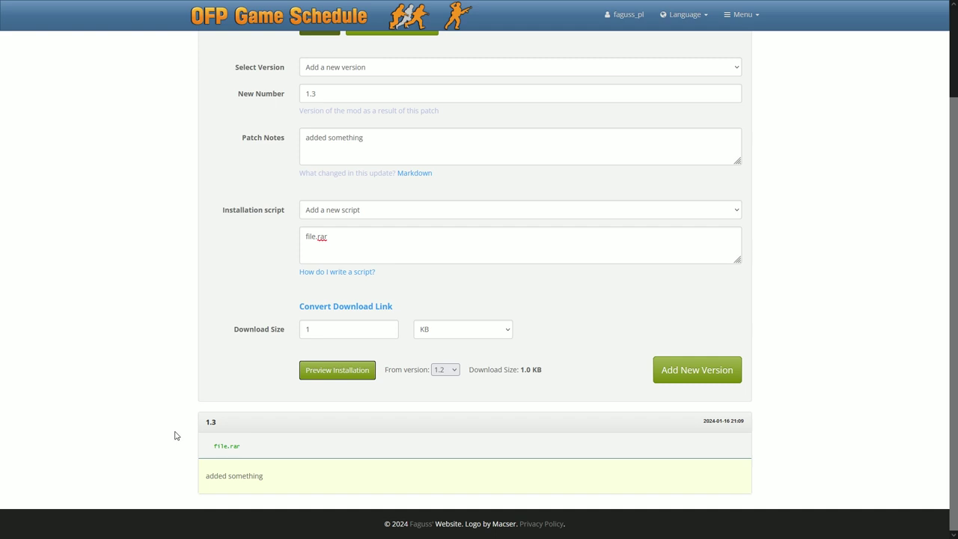
pyautogui.scroll(2, 175, 435)
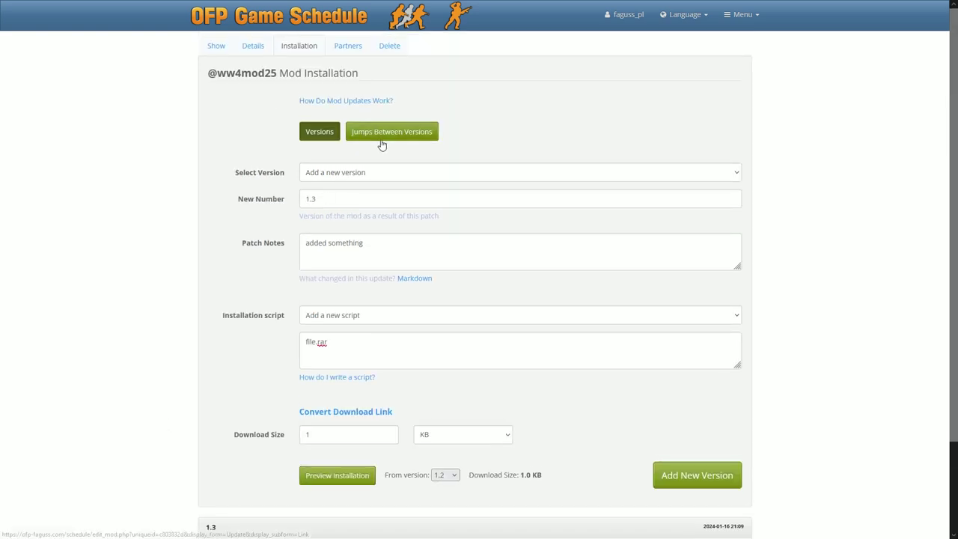
# Open the form for jumps between versions and set the new jump's target version to "Always to the newest one"
pyautogui.click(381, 141)
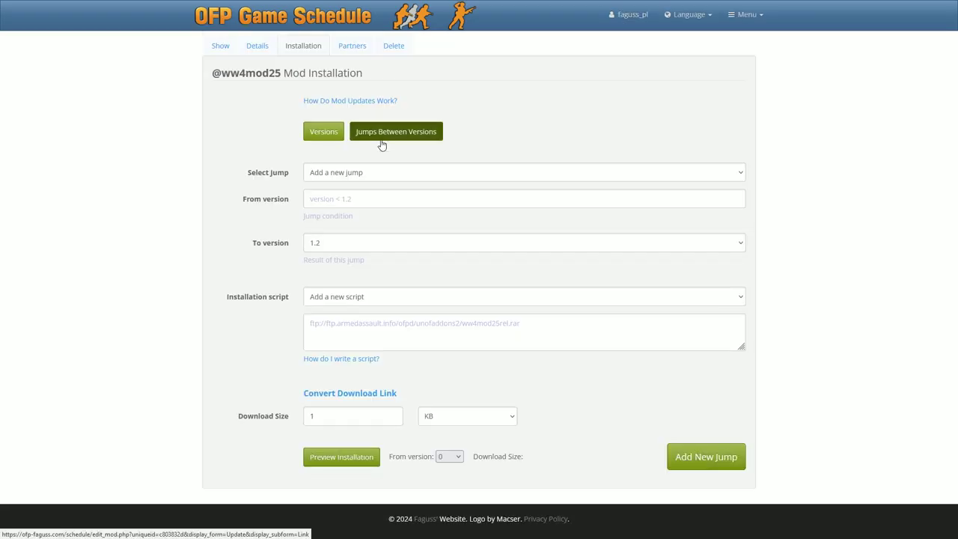
pyautogui.click(370, 247)
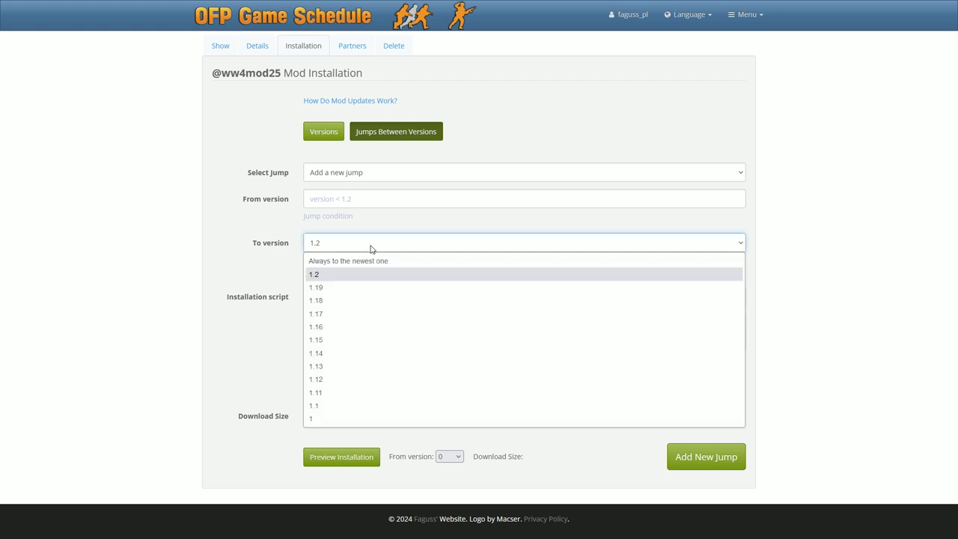
pyautogui.click(409, 263)
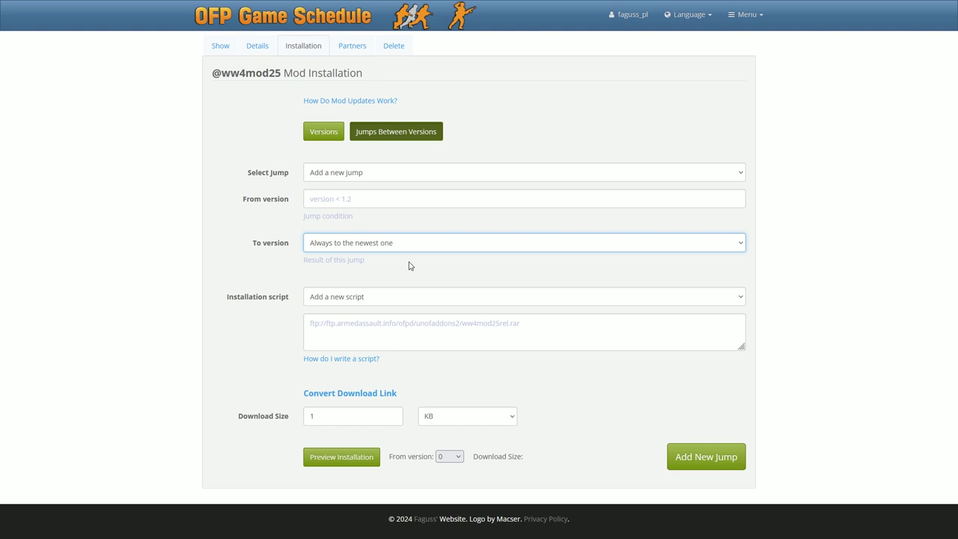
# Open the Mod Updates guide and read through adding versions, the example and jumping between versions
pyautogui.click(746, 21)
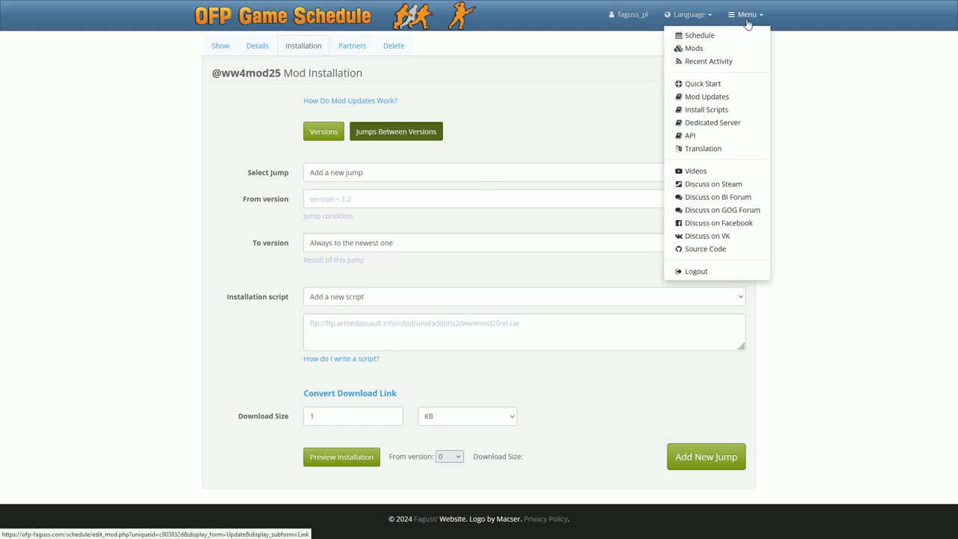
pyautogui.click(749, 104)
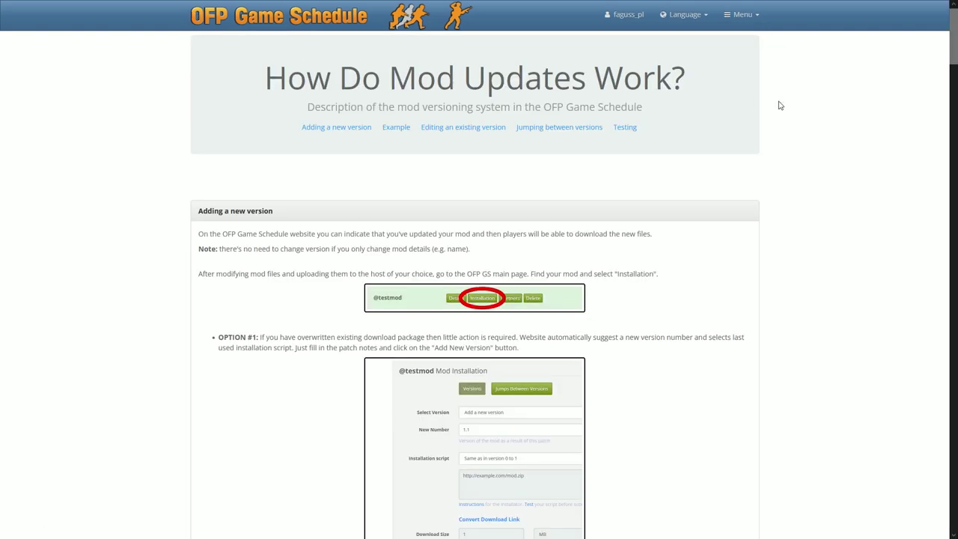
pyautogui.scroll(-15, 780, 105)
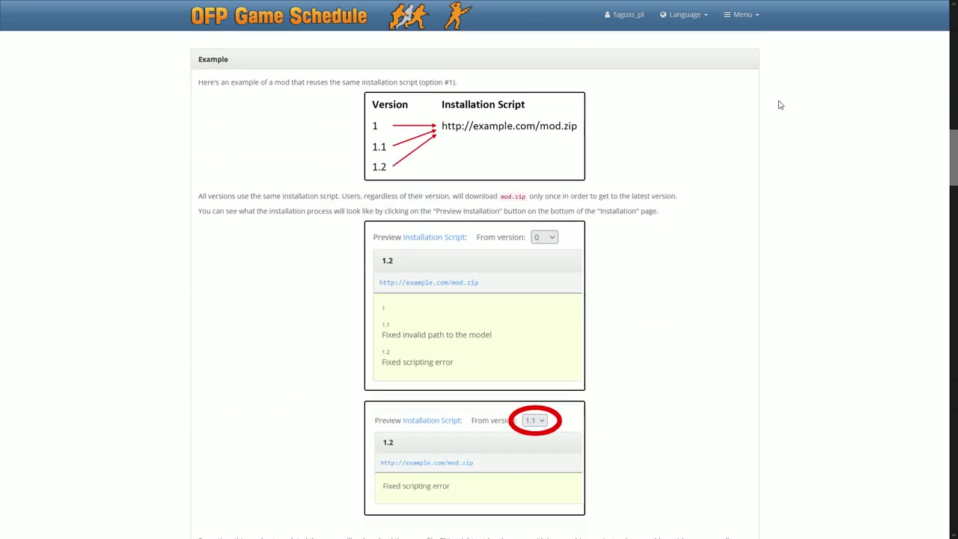
pyautogui.scroll(-20, 780, 105)
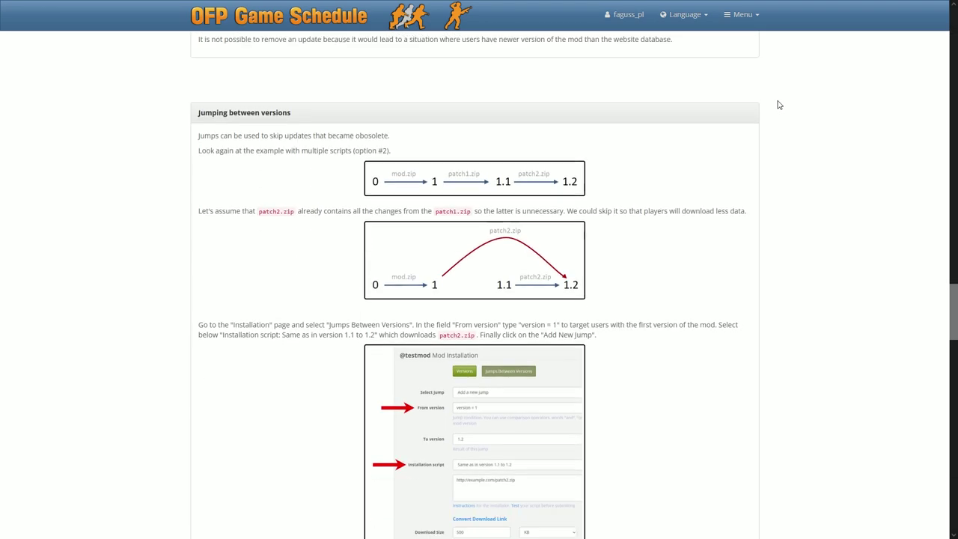
pyautogui.scroll(-20, 780, 105)
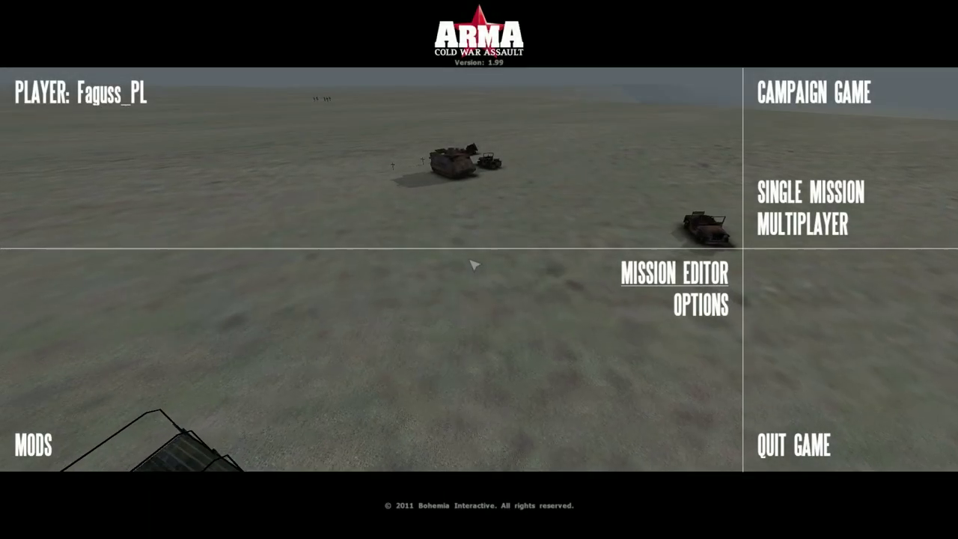
pyautogui.click(54, 441)
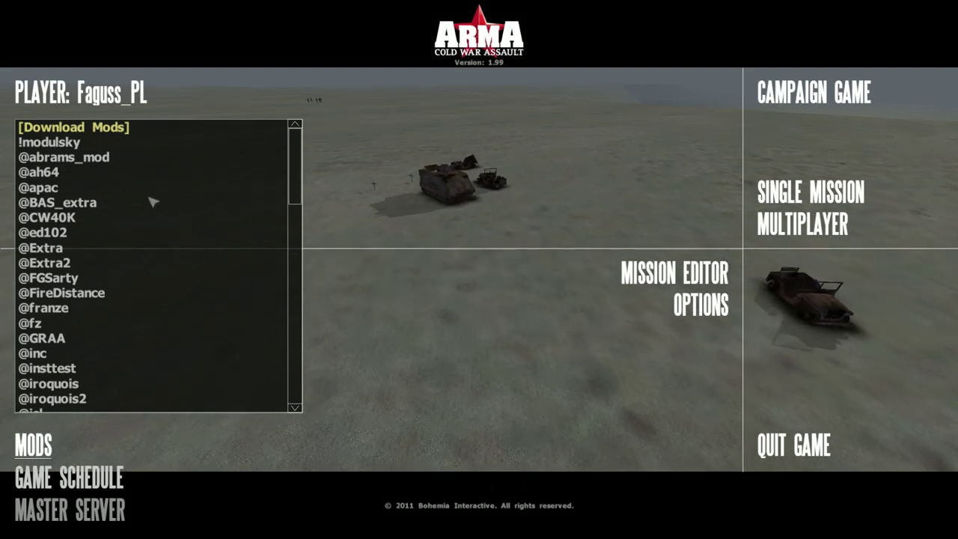
pyautogui.doubleClick(156, 132)
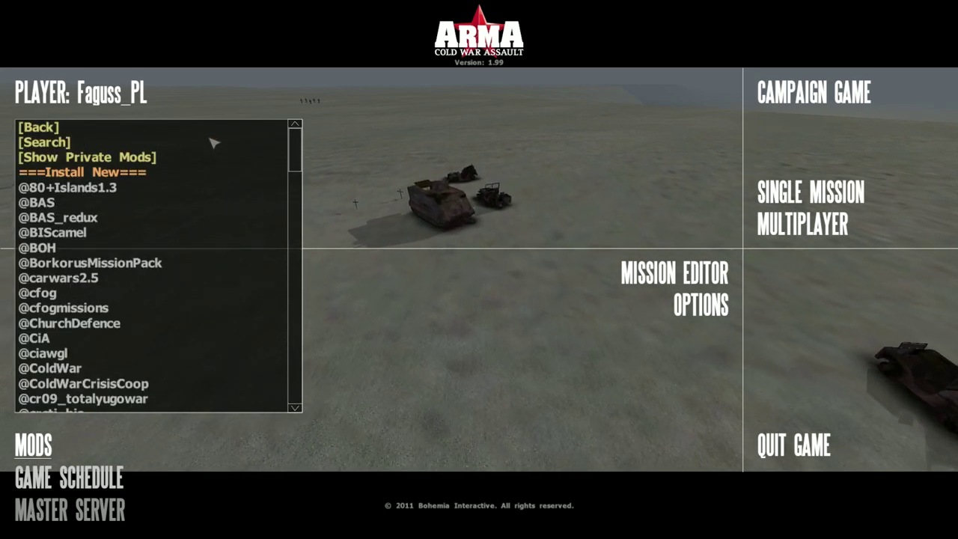
pyautogui.moveTo(297, 147); pyautogui.dragTo(278, 383)
pyautogui.click(154, 286)
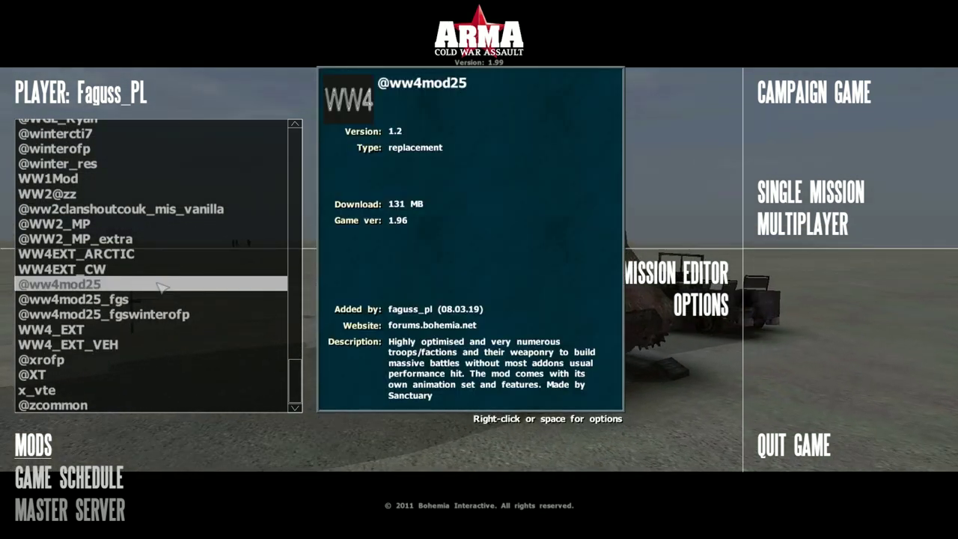
pyautogui.doubleClick(161, 285)
pyautogui.doubleClick(164, 299)
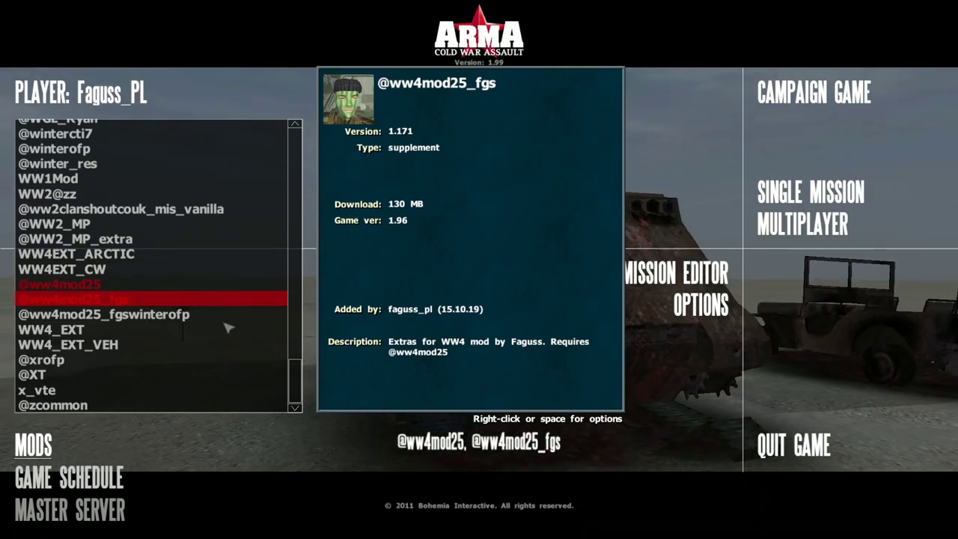
# Search the downloadable mods for "cti"
pyautogui.moveTo(295, 381); pyautogui.dragTo(296, 129)
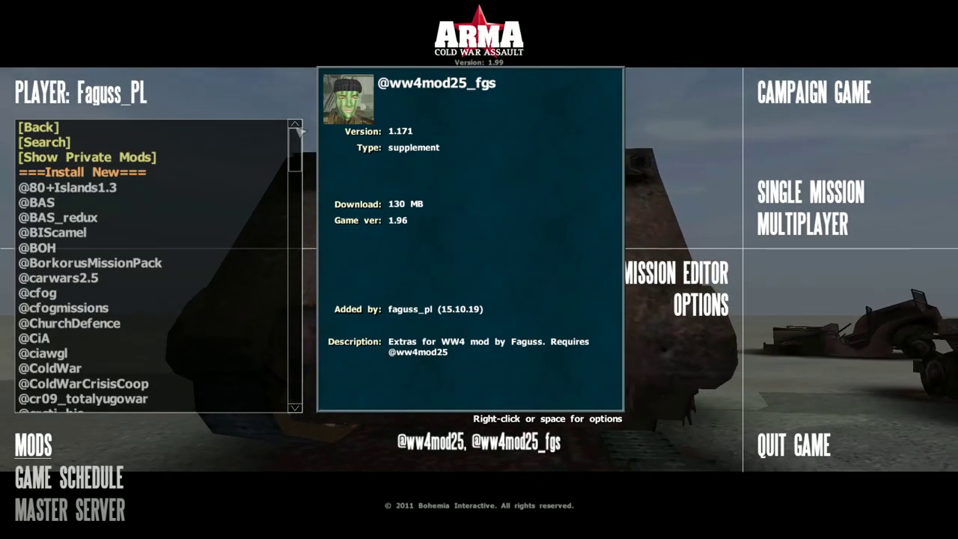
pyautogui.doubleClick(172, 140)
pyautogui.write('cti')
pyautogui.press('Return')
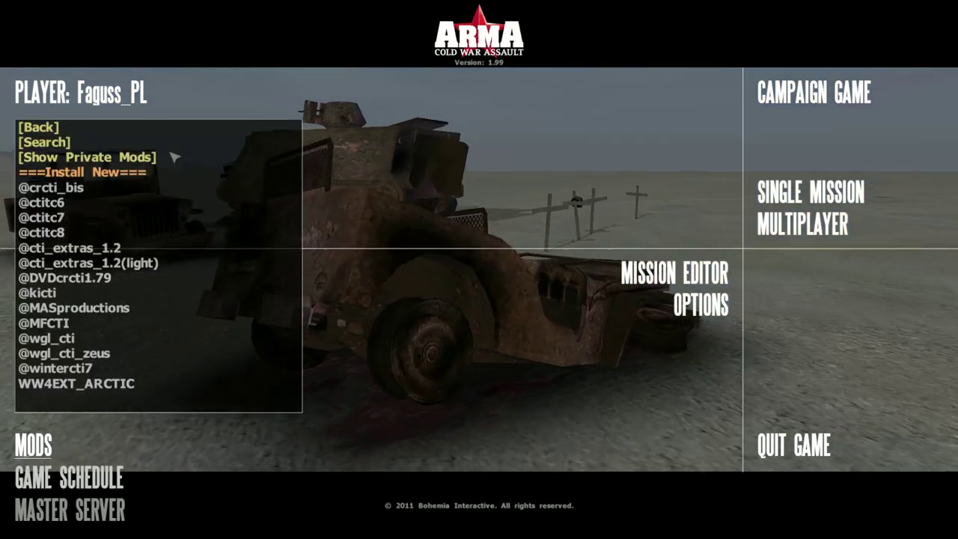
pyautogui.press('Return')
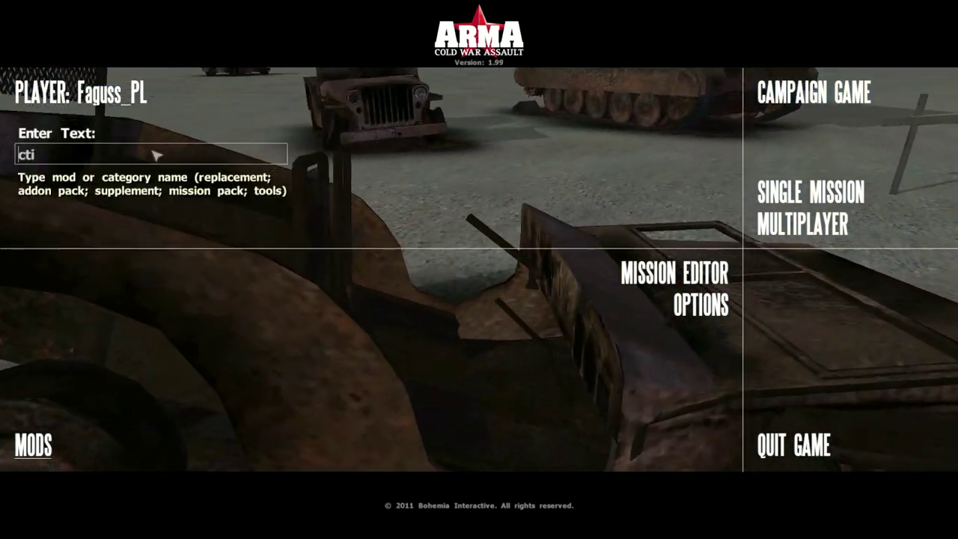
pyautogui.press('BackSpace')
pyautogui.press('BackSpace')
pyautogui.press('BackSpace')
pyautogui.write('mission')
pyautogui.press('Return')
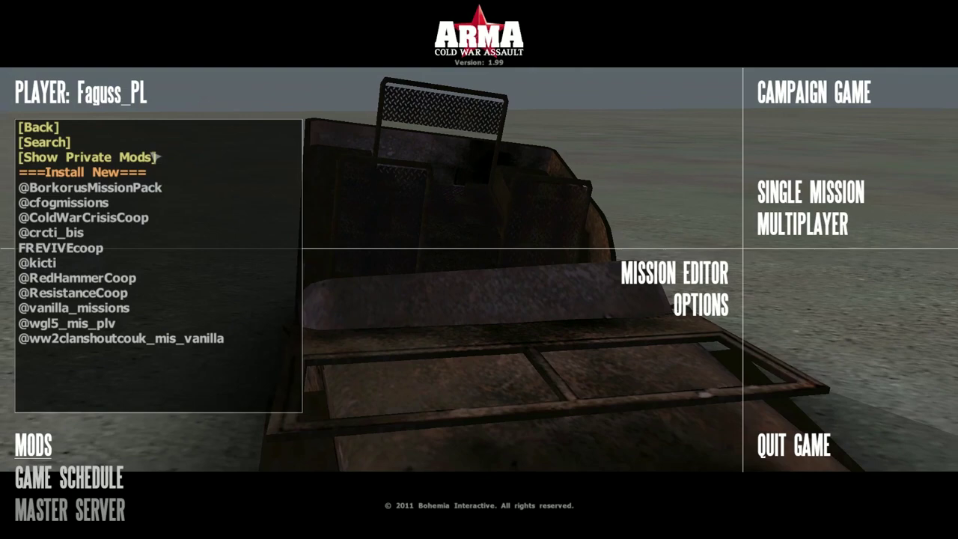
pyautogui.click(188, 189)
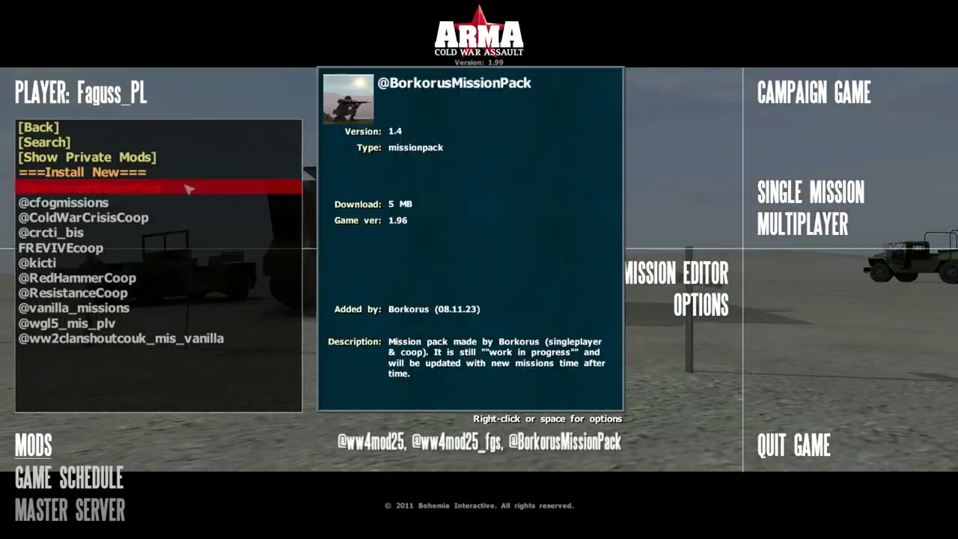
# Clear the mod search text to list all downloadable mods again
pyautogui.click(172, 142)
pyautogui.press('Return')
pyautogui.press('BackSpace')
pyautogui.press('BackSpace')
pyautogui.press('BackSpace')
pyautogui.press('BackSpace')
pyautogui.press('BackSpace')
pyautogui.press('BackSpace')
pyautogui.press('BackSpace')
pyautogui.press('Return')
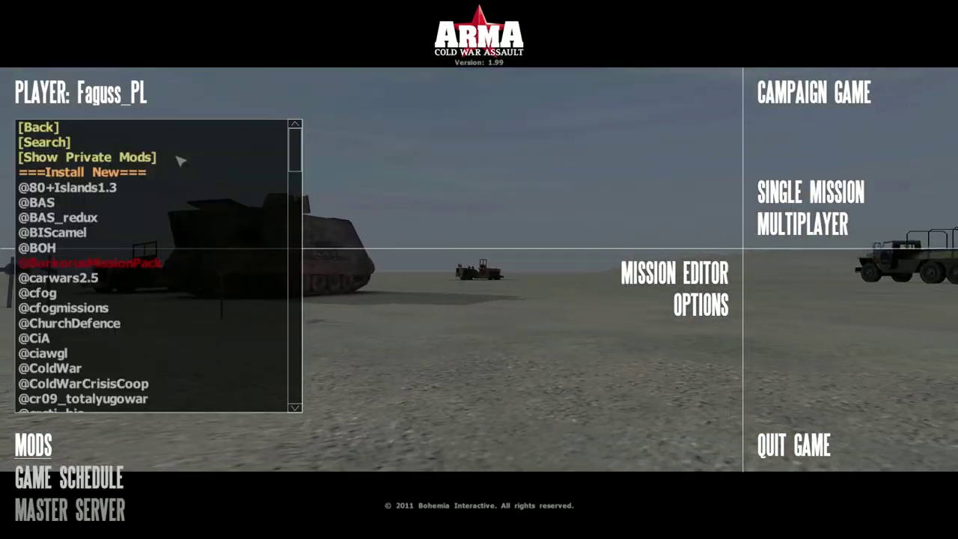
# Show the private mods by entering their passwords
pyautogui.click(185, 157)
pyautogui.press('Return')
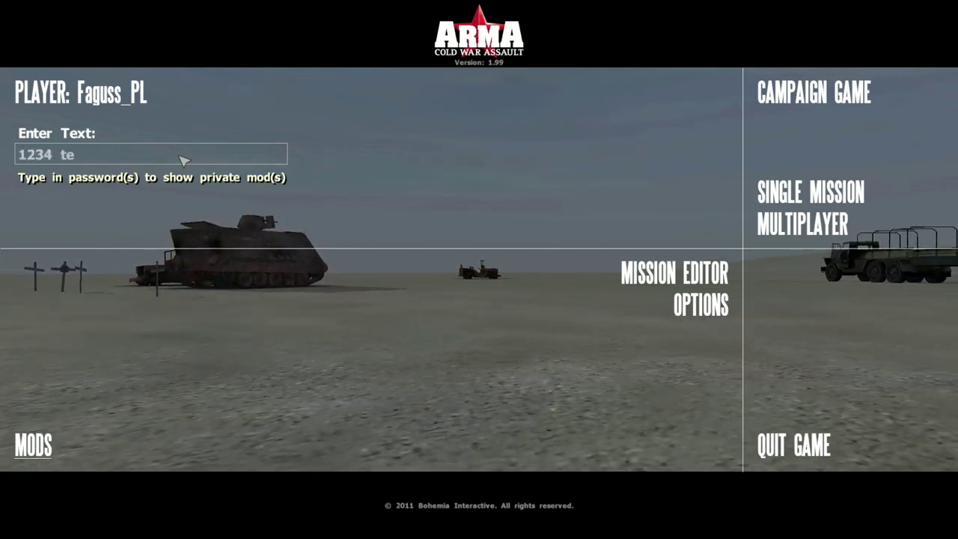
pyautogui.press('Return')
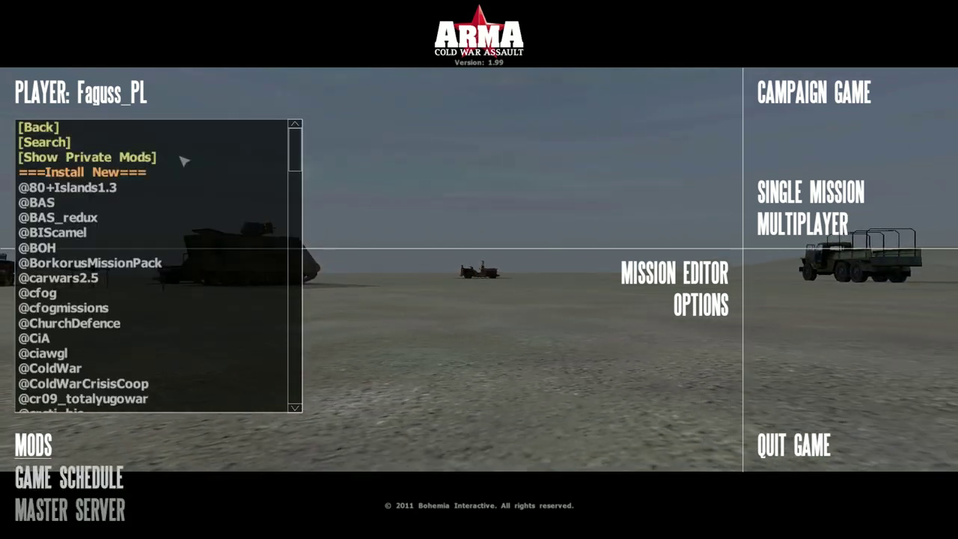
pyautogui.scroll(-15, 160, 252)
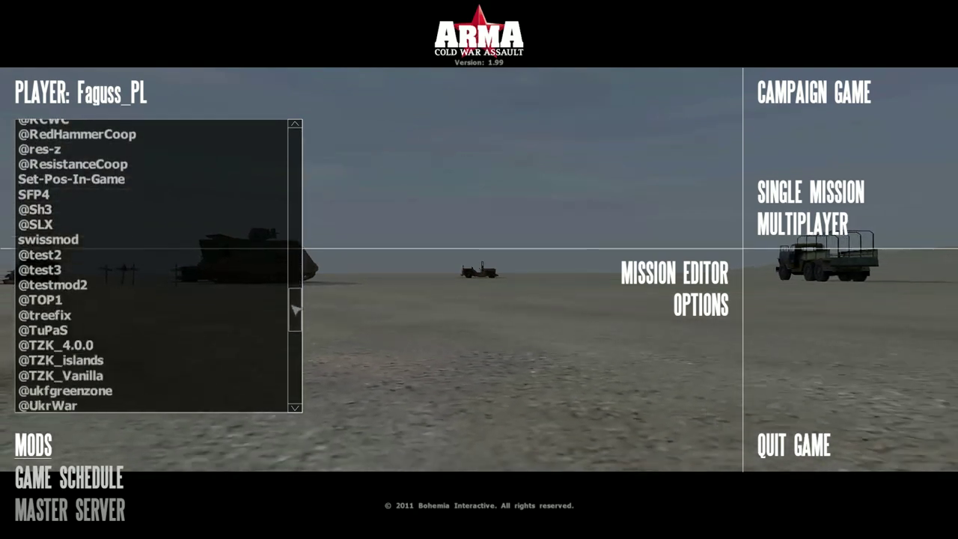
pyautogui.click(122, 235)
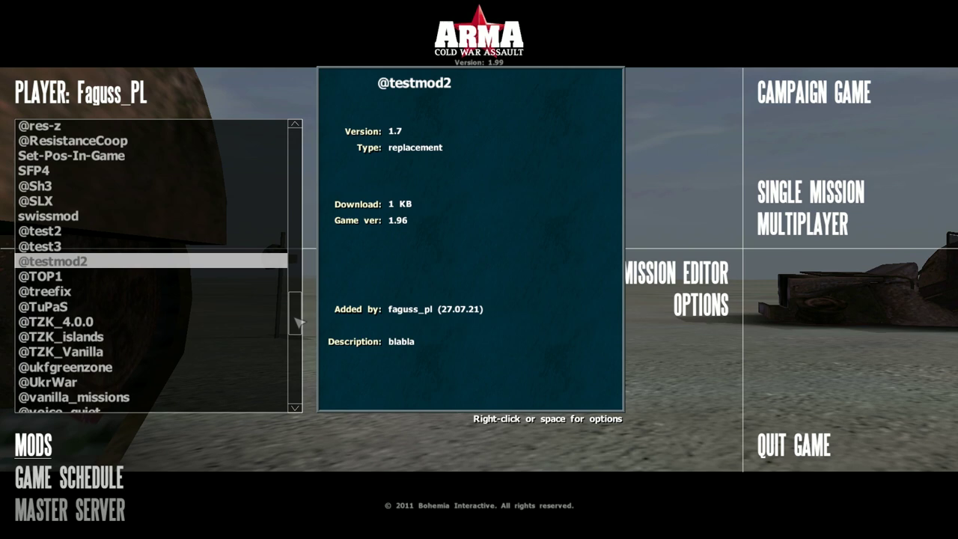
pyautogui.scroll(15, 123, 210)
pyautogui.click(118, 128)
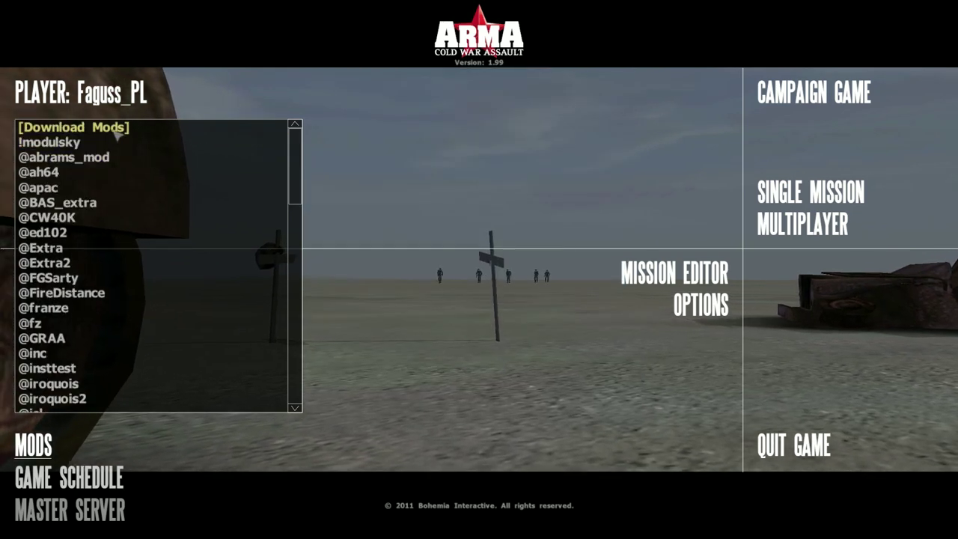
# Start creating a new mod shortcut from the mods list and name it Reforger
pyautogui.moveTo(296, 150); pyautogui.dragTo(300, 381)
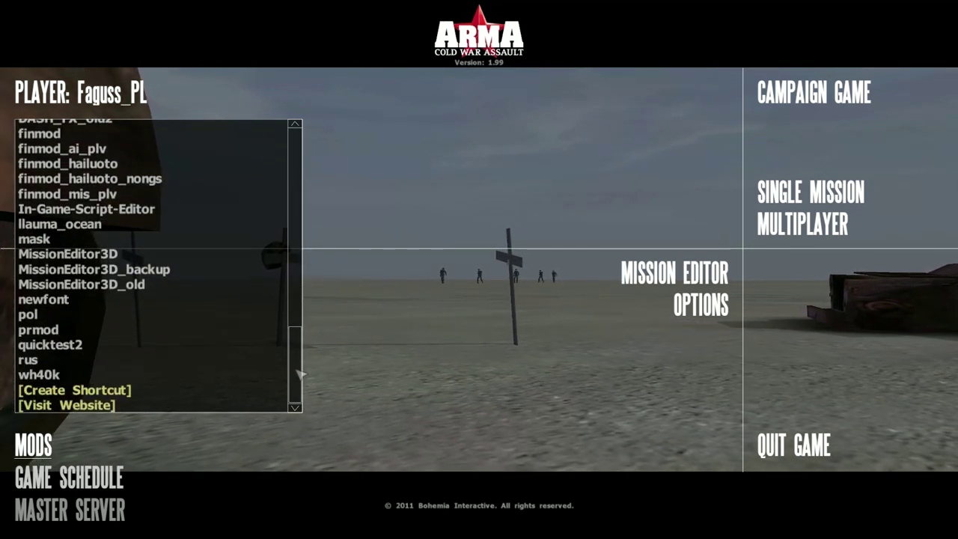
pyautogui.click(152, 390)
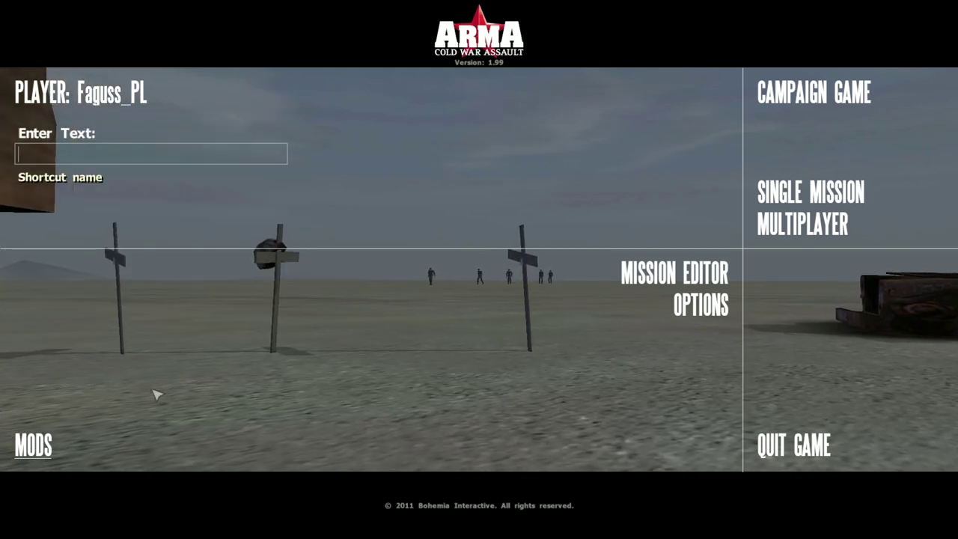
pyautogui.write('Reforger')
pyautogui.press('Return')
pyautogui.scroll(-8, 108, 255)
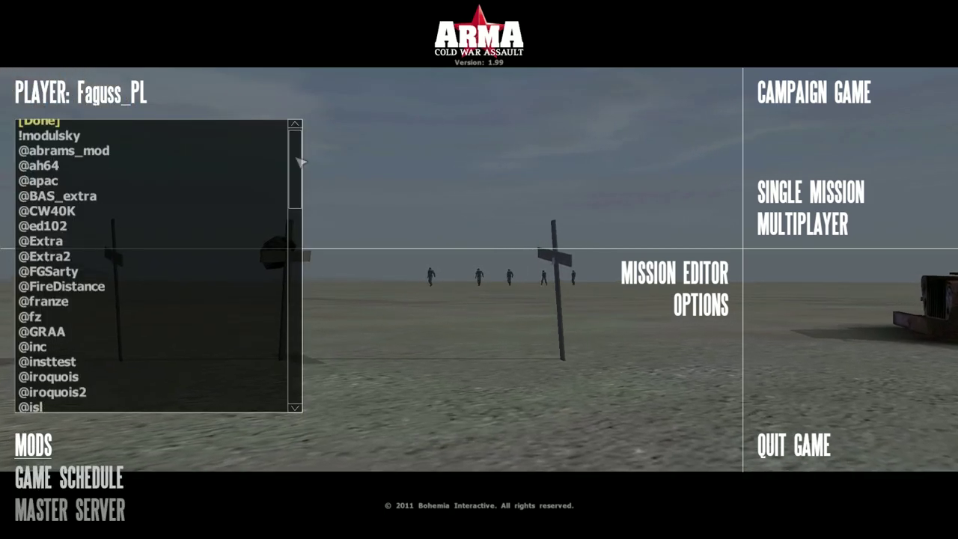
pyautogui.click(109, 252)
pyautogui.scroll(-5, 110, 258)
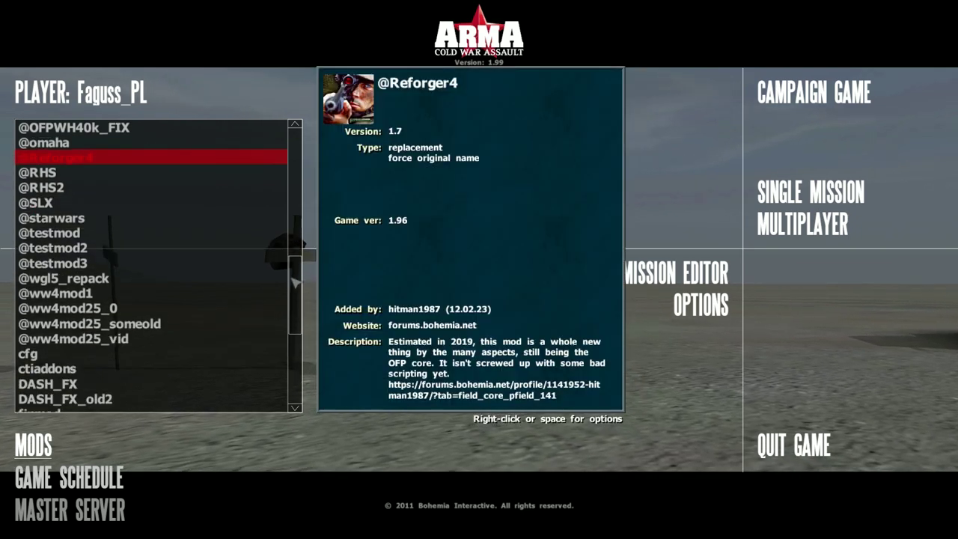
pyautogui.click(112, 258)
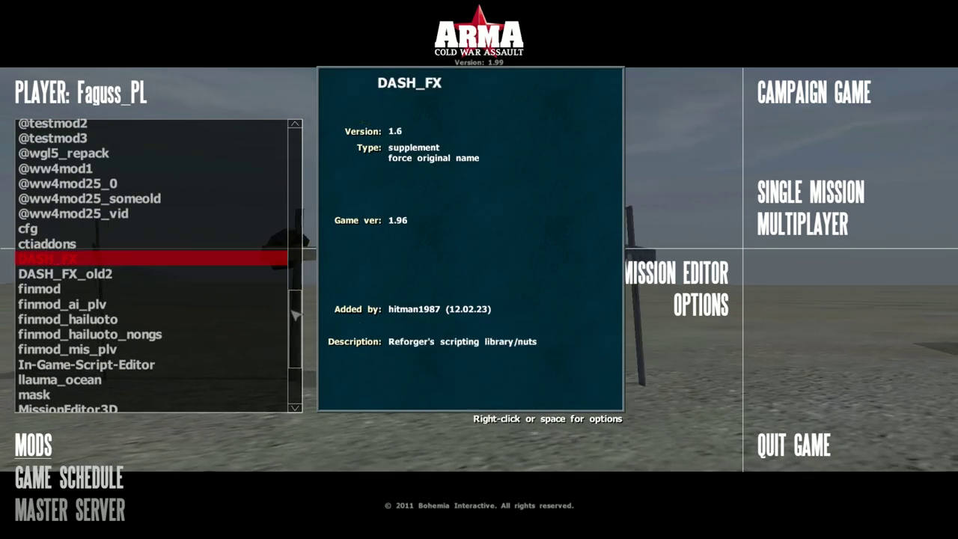
# Finish the Reforger shortcut with the startup parameters "-host -reporthost" and launch the game with it
pyautogui.scroll(12, 116, 195)
pyautogui.click(119, 128)
pyautogui.write('-')
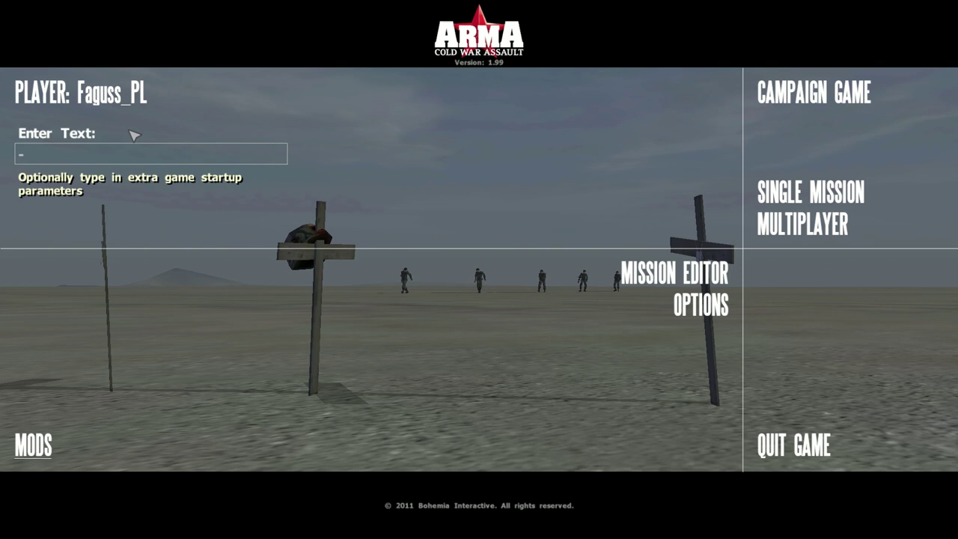
pyautogui.write('host -reporthost')
pyautogui.press('Return')
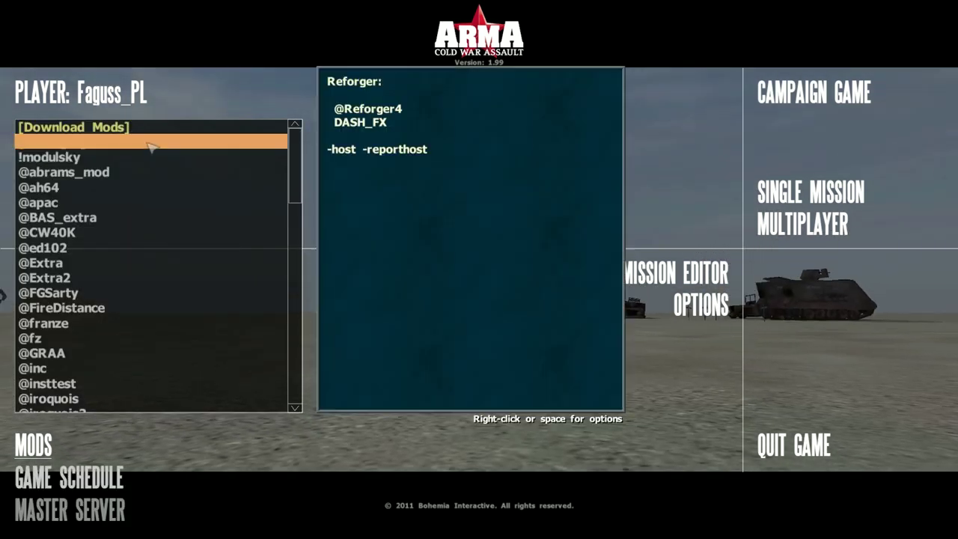
pyautogui.doubleClick(149, 142)
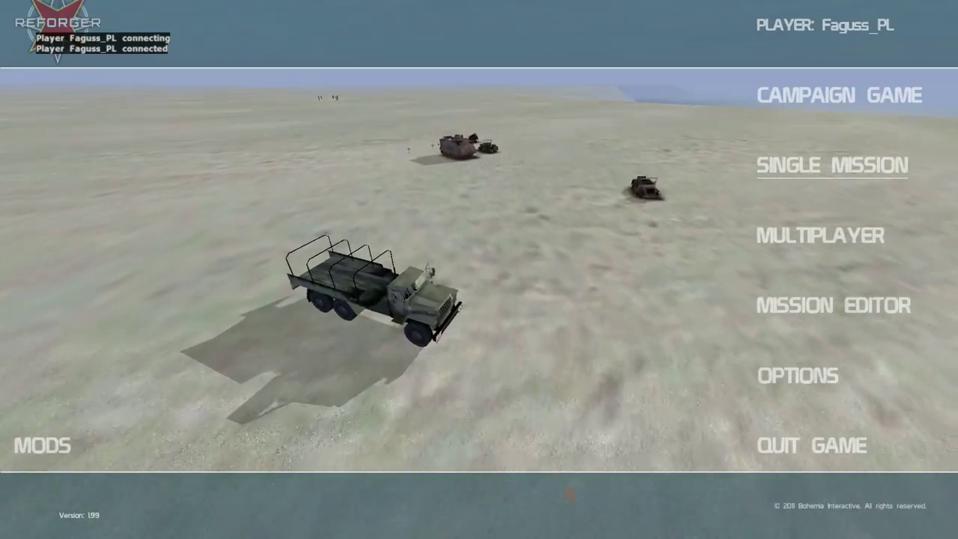
# Open the mod manager website from the in-game mods list and read through its Details page
pyautogui.click(41, 445)
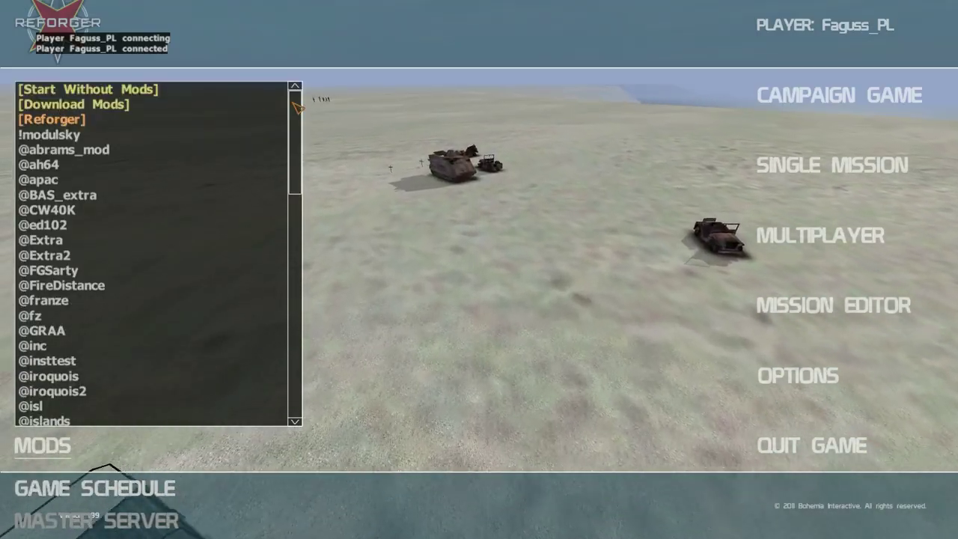
pyautogui.moveTo(296, 107); pyautogui.dragTo(295, 359)
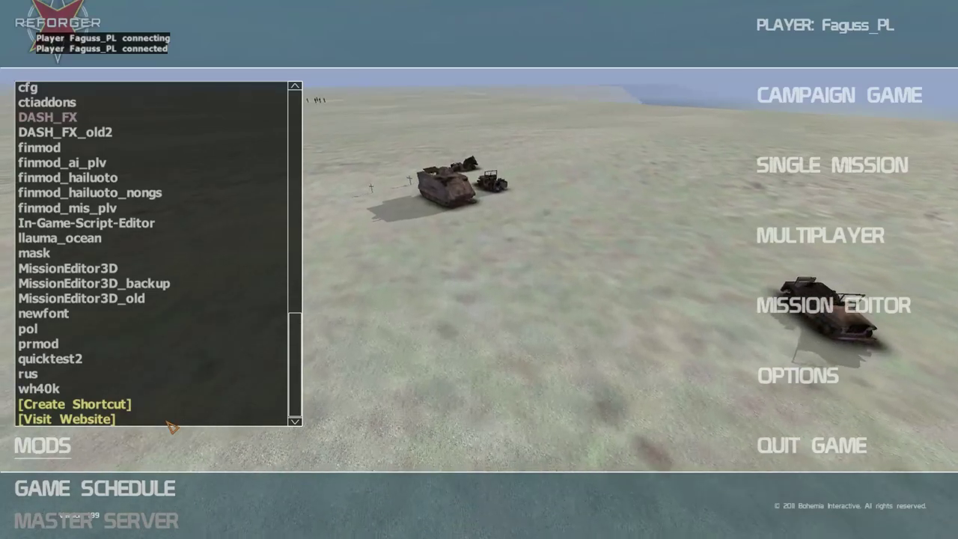
pyautogui.click(168, 422)
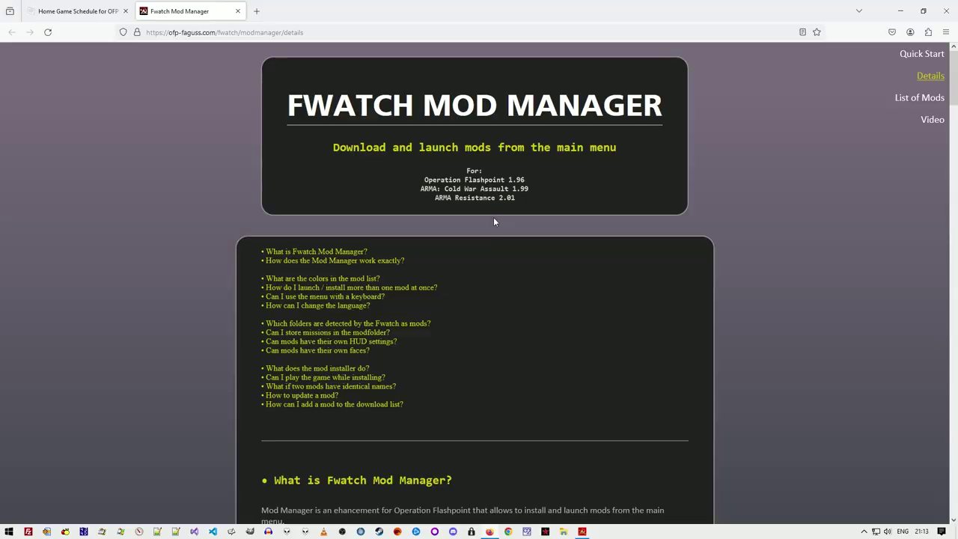
pyautogui.scroll(-6, 494, 222)
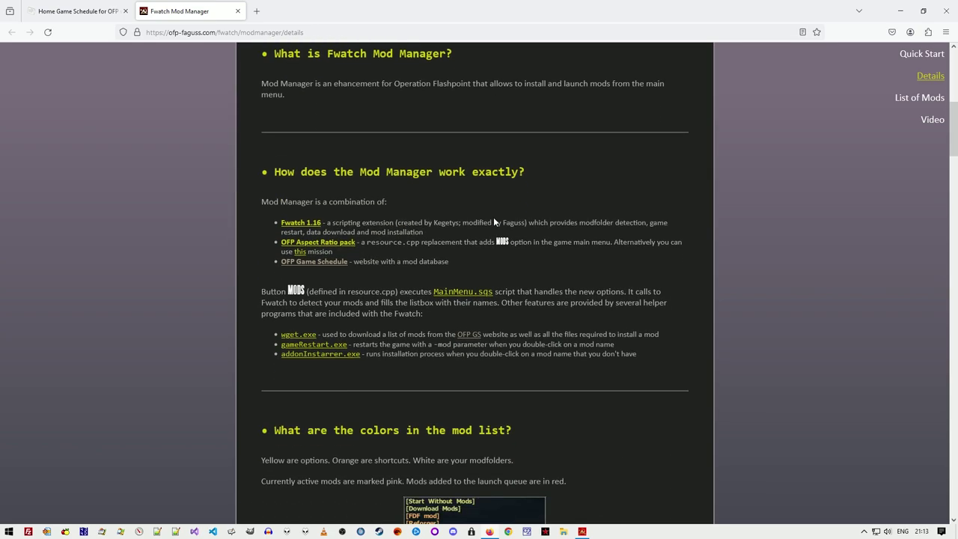
pyautogui.scroll(-11, 493, 218)
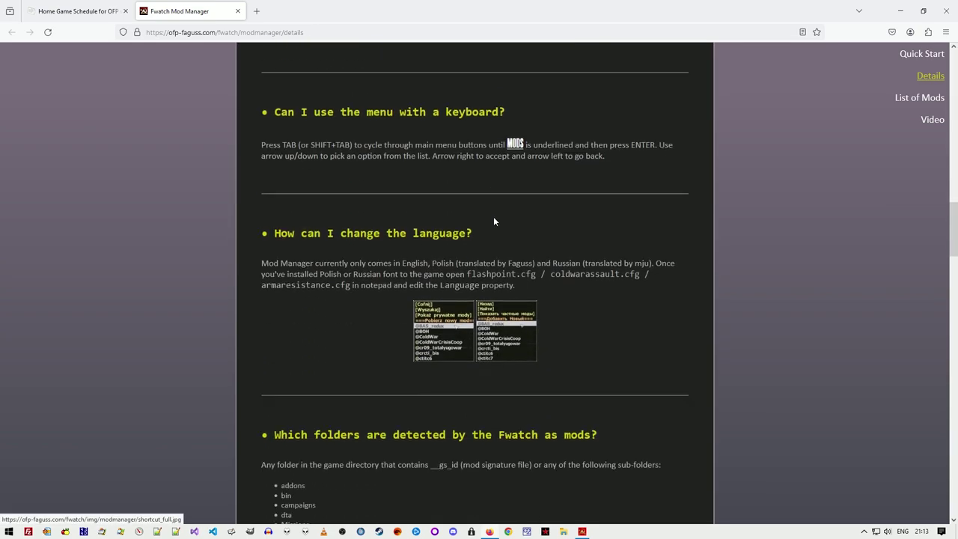
pyautogui.scroll(-5, 493, 221)
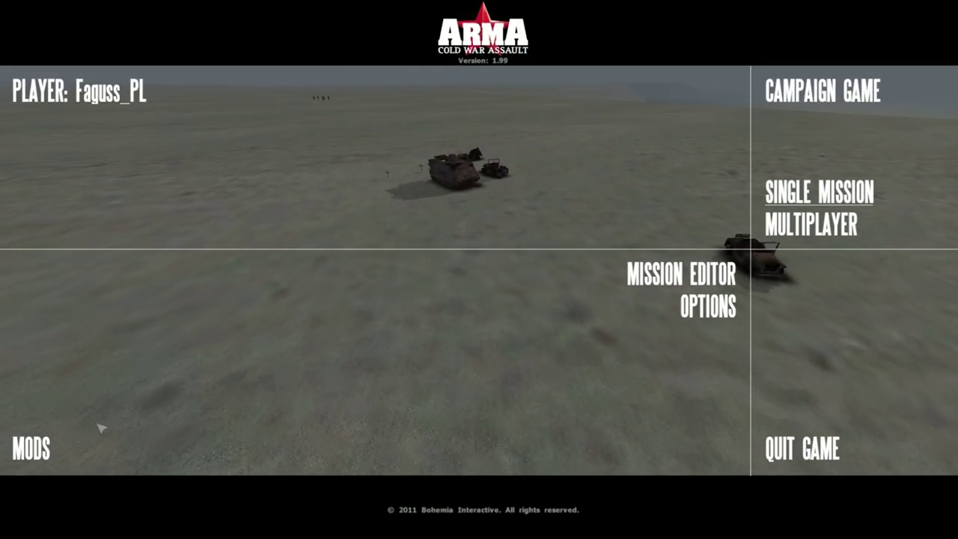
pyautogui.click(45, 448)
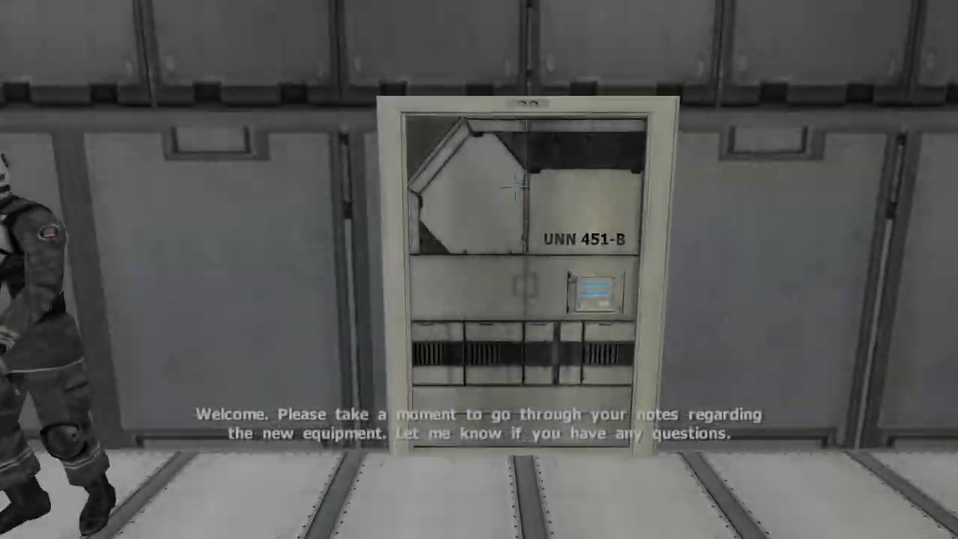
pyautogui.press('w')
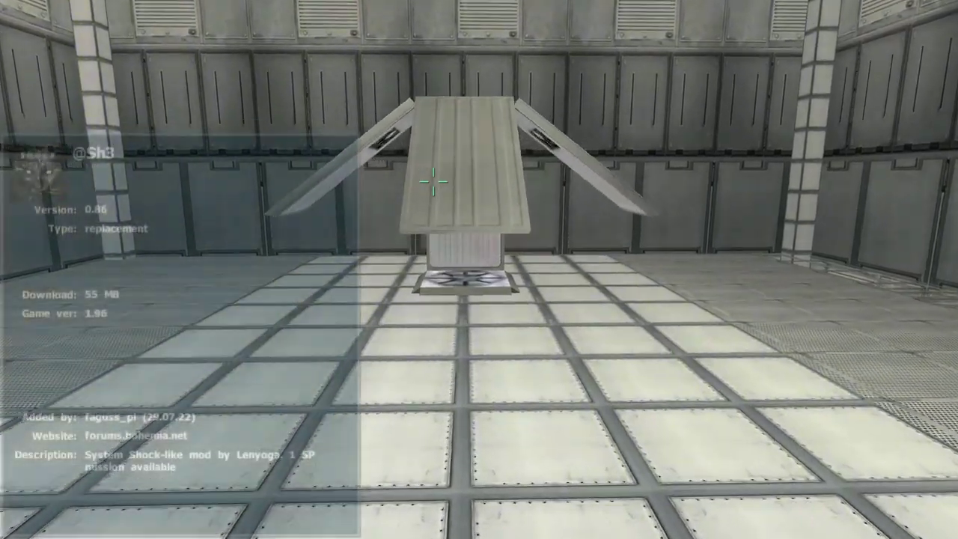
pyautogui.press('w')
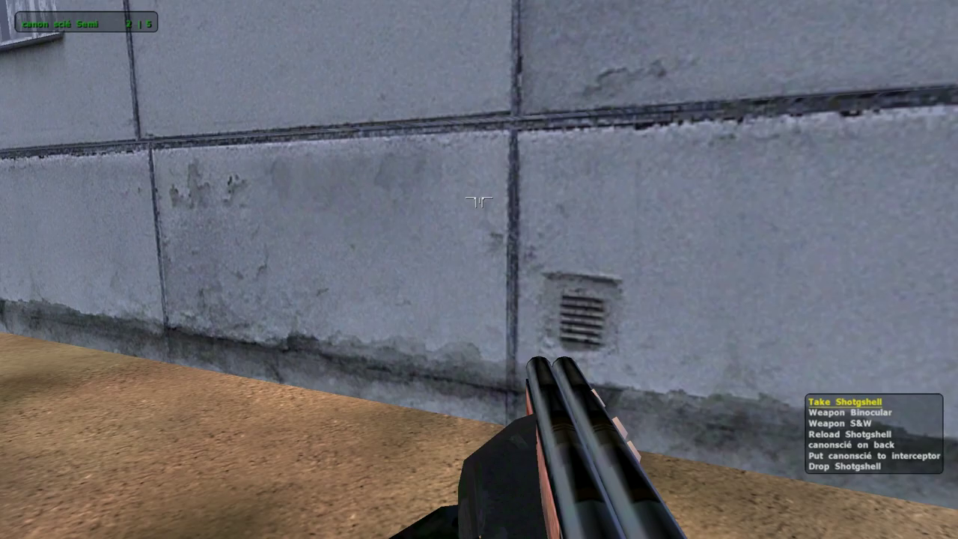
pyautogui.press('w')
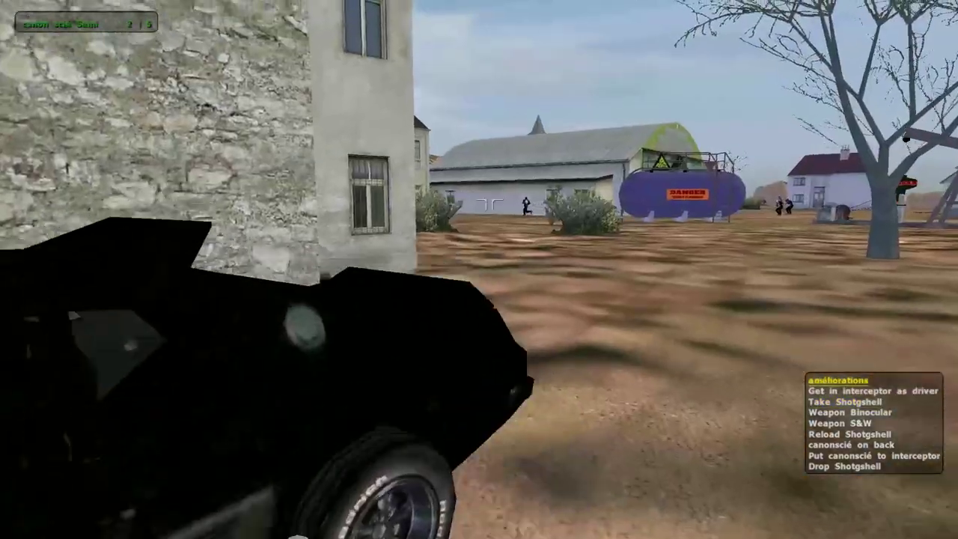
pyautogui.press('s')
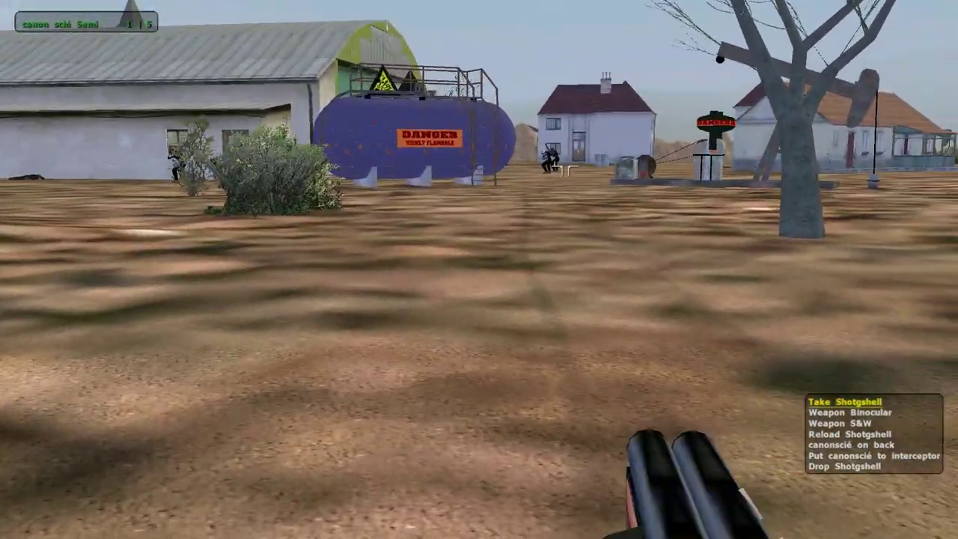
pyautogui.click(525, 222)
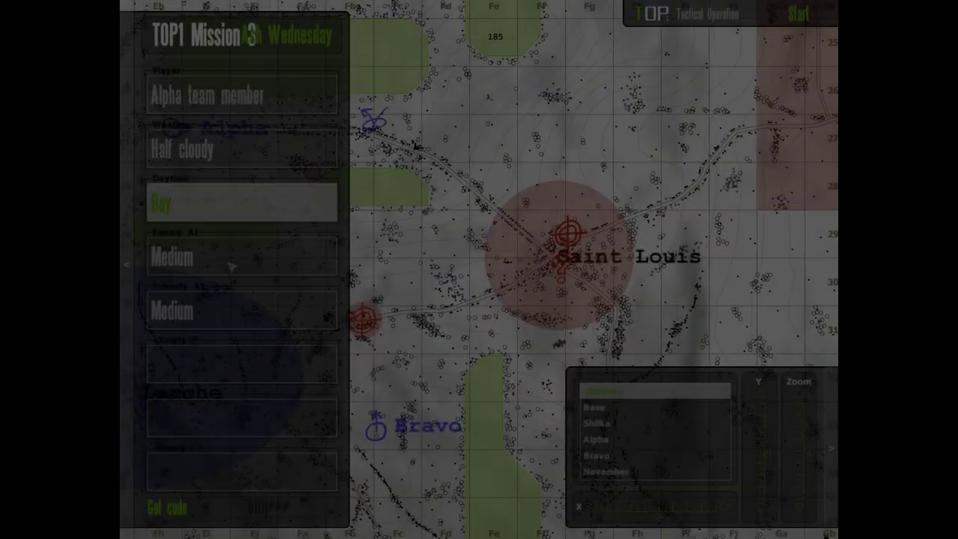
# Set the mission's enemy AI to High and friendly AI to Low, and view Base, Shilka and Alpha on the map
pyautogui.click(231, 264)
pyautogui.click(224, 321)
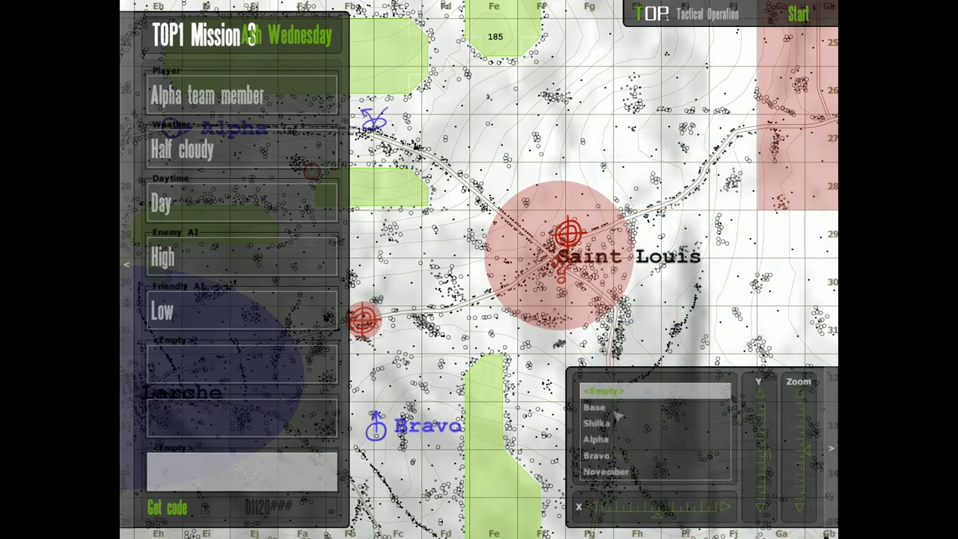
pyautogui.click(615, 410)
pyautogui.click(615, 424)
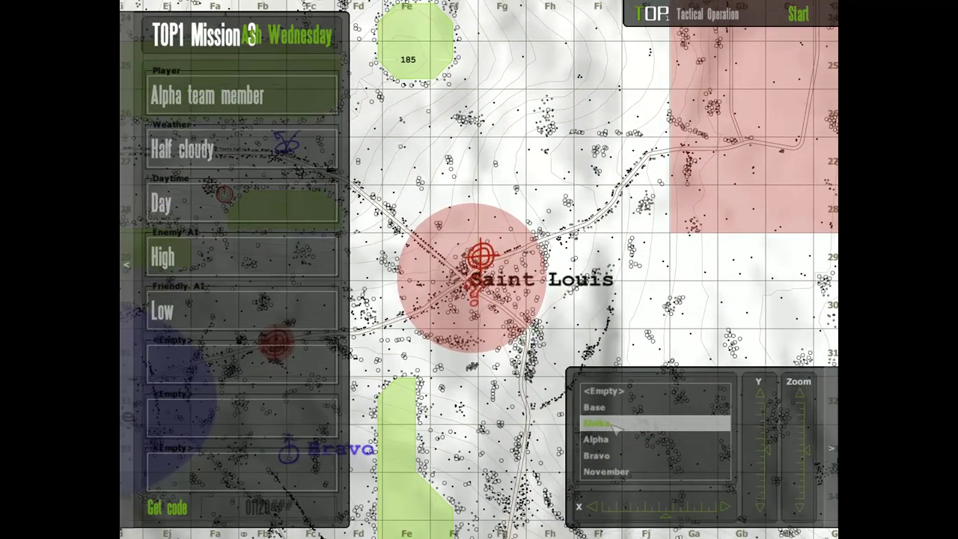
pyautogui.click(599, 439)
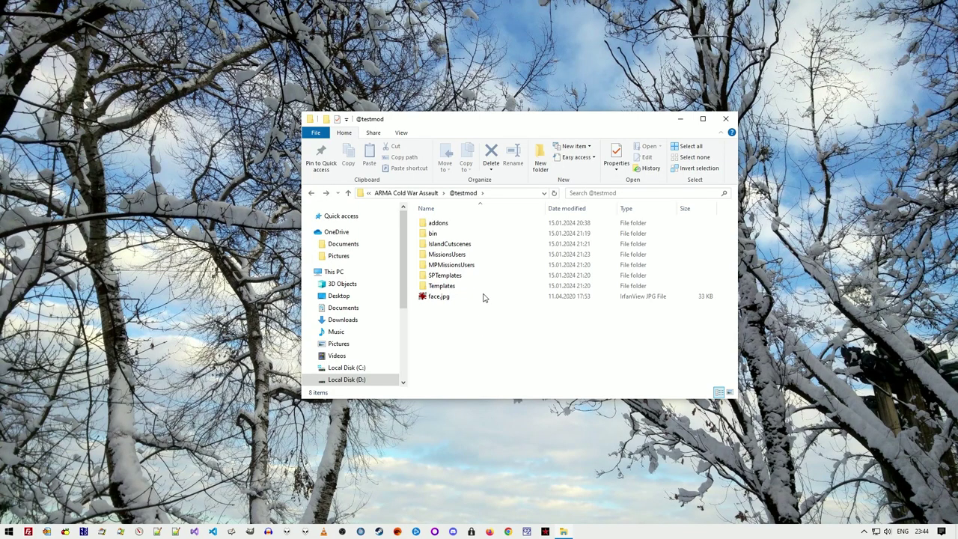
pyautogui.doubleClick(487, 244)
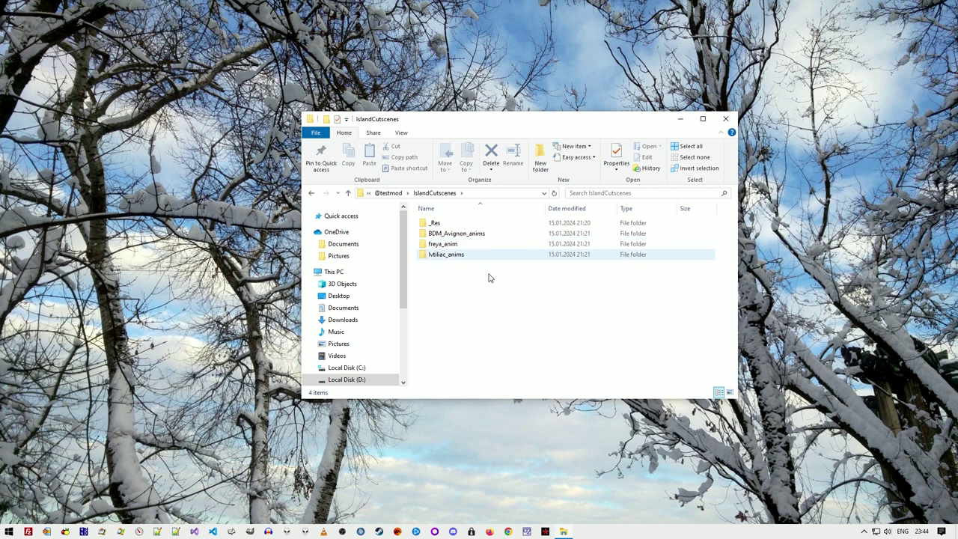
pyautogui.hotkey('alt', 'Left')
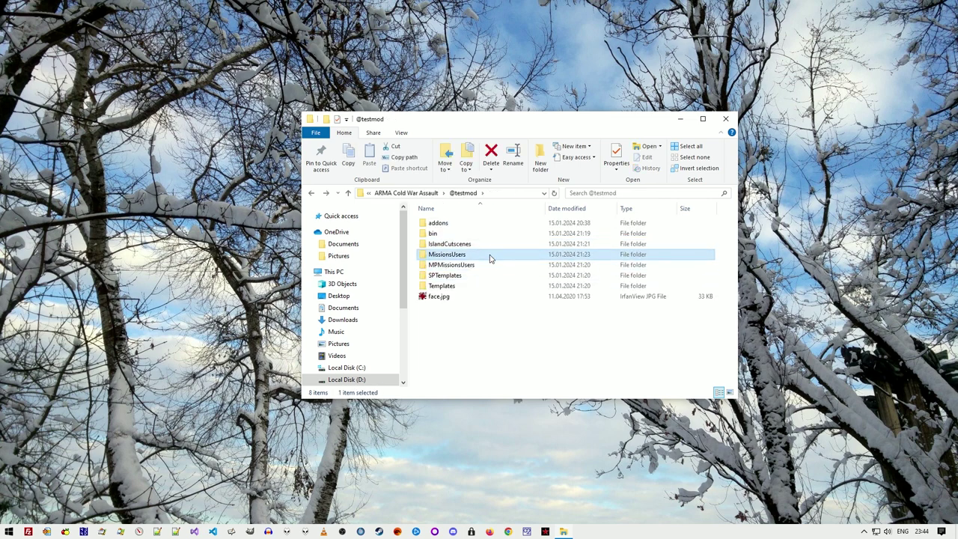
pyautogui.doubleClick(490, 256)
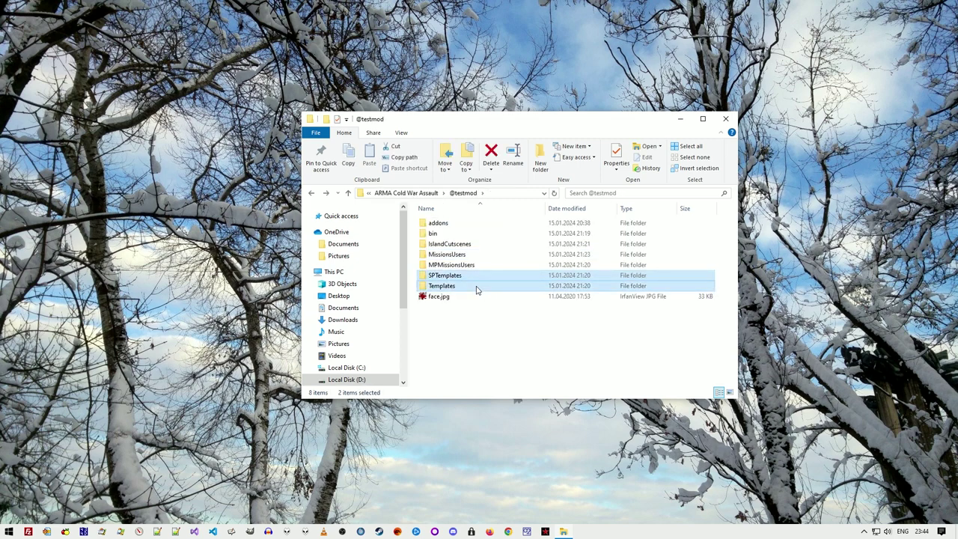
pyautogui.click(480, 297)
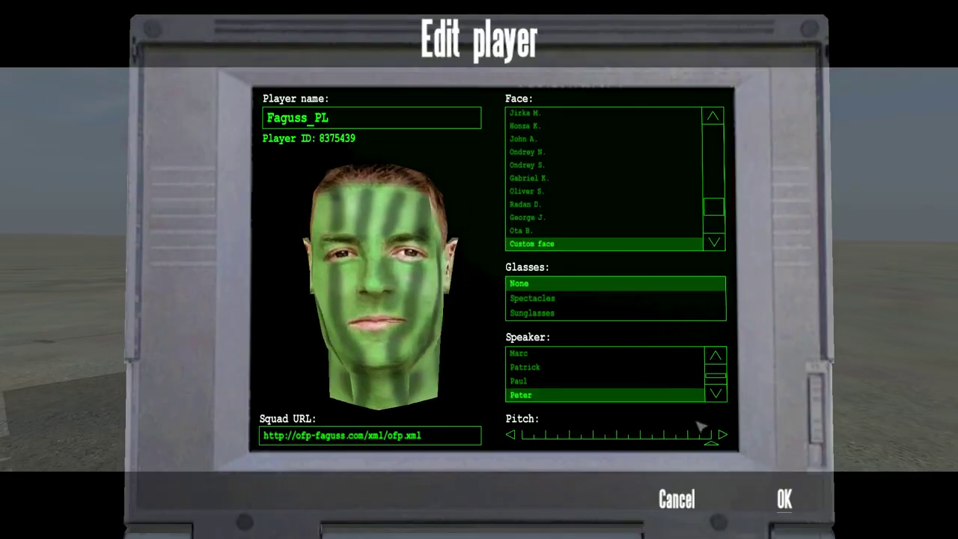
# Leave the player editor without saving, restart the game with an installed mod and open the current player profile for editing
pyautogui.click(687, 503)
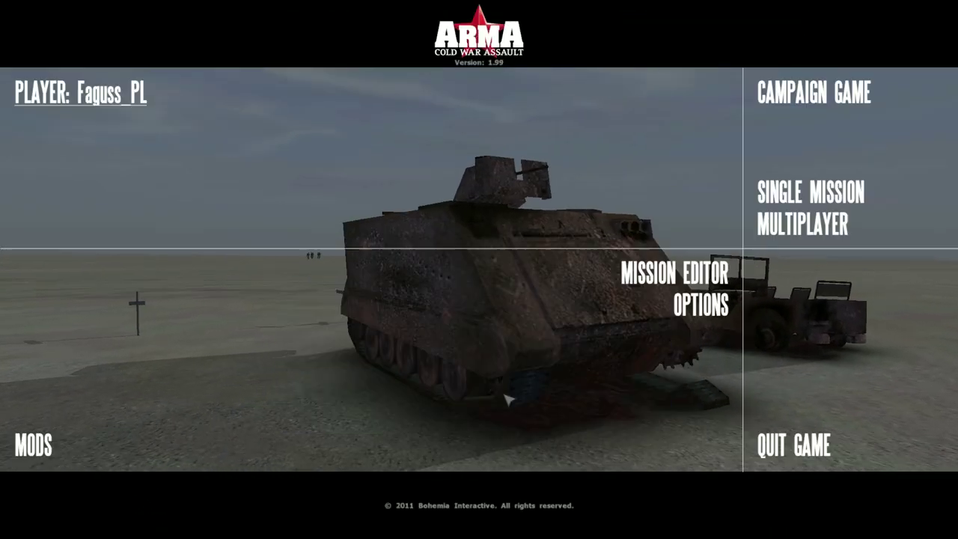
pyautogui.click(29, 444)
pyautogui.scroll(-10, 289, 274)
pyautogui.click(120, 201)
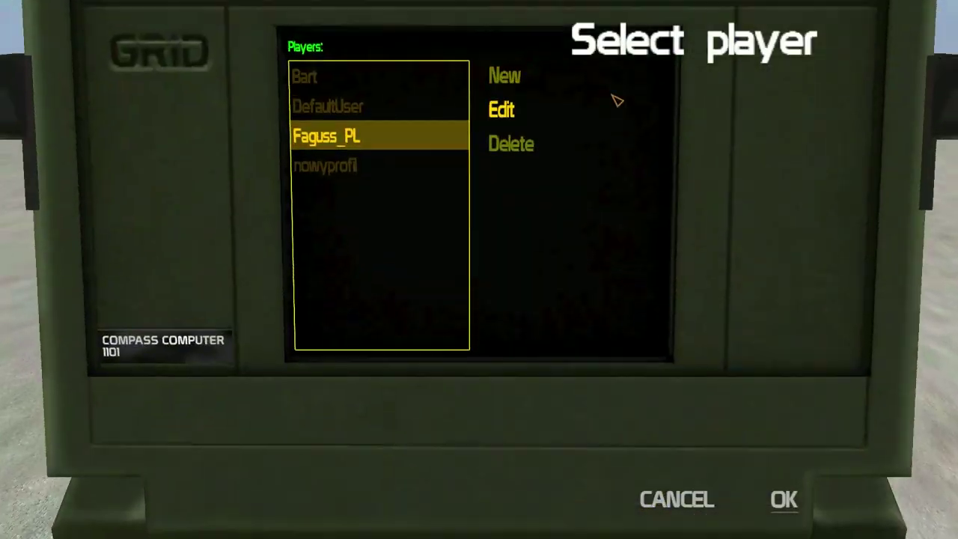
pyautogui.click(506, 109)
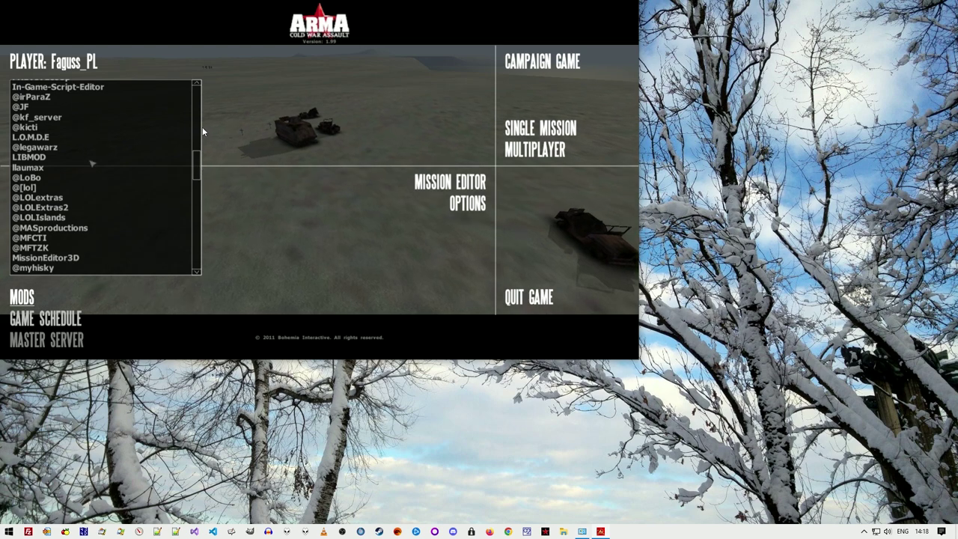
# Start installing LIBMOD from the download list and move the addonInstarrerGUI window clear of the in-game progress
pyautogui.press('Return')
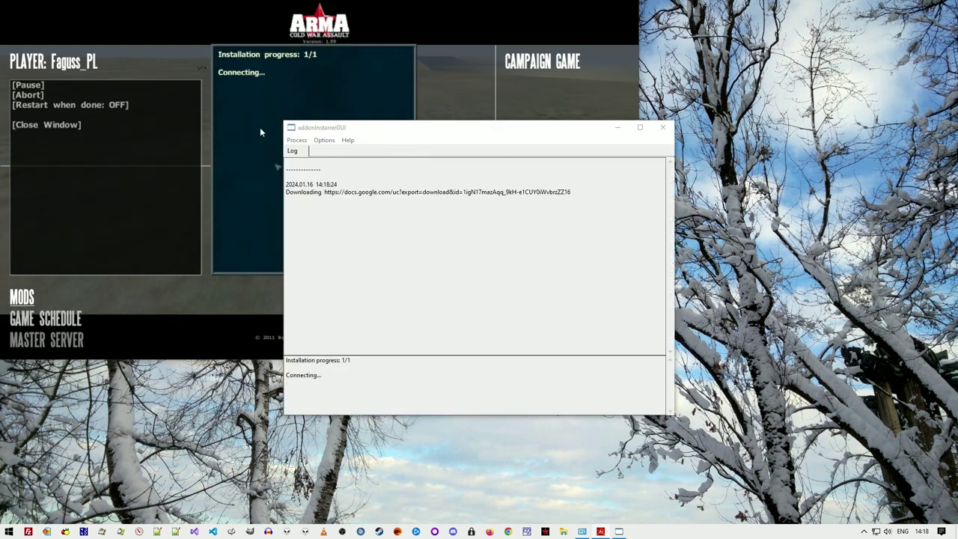
pyautogui.moveTo(354, 131); pyautogui.dragTo(337, 197)
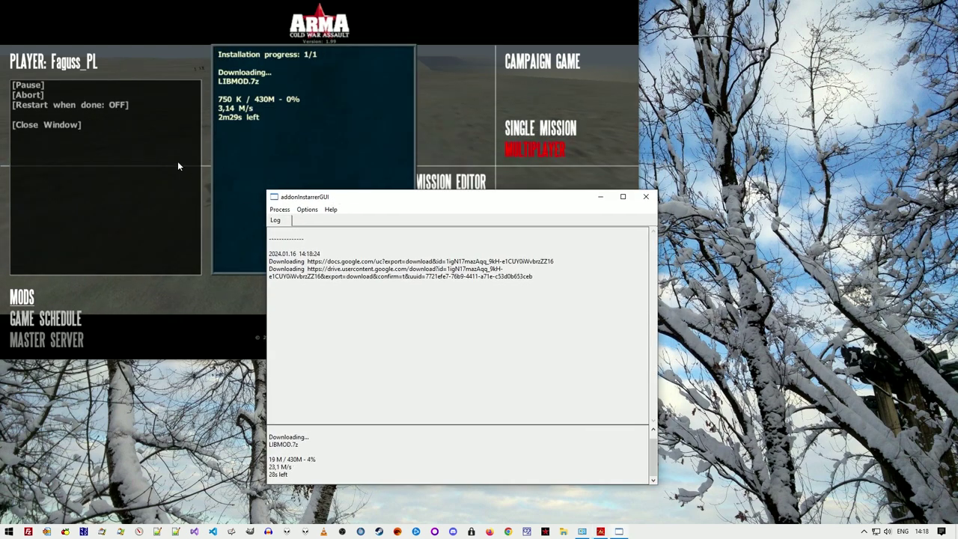
# Pause and resume the LIBMOD installation from the game menu, and switch to the addonInstarrerGUI window
pyautogui.click(160, 164)
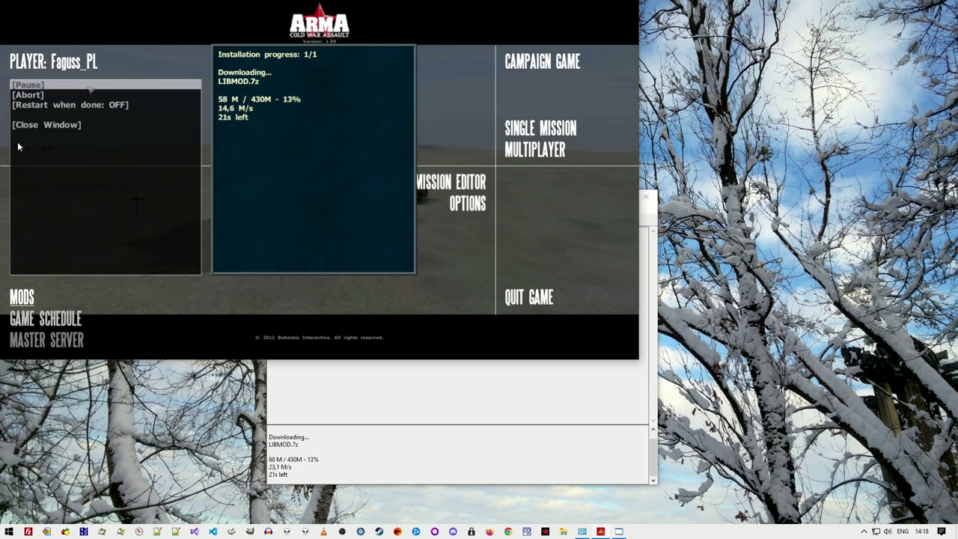
pyautogui.press('Return')
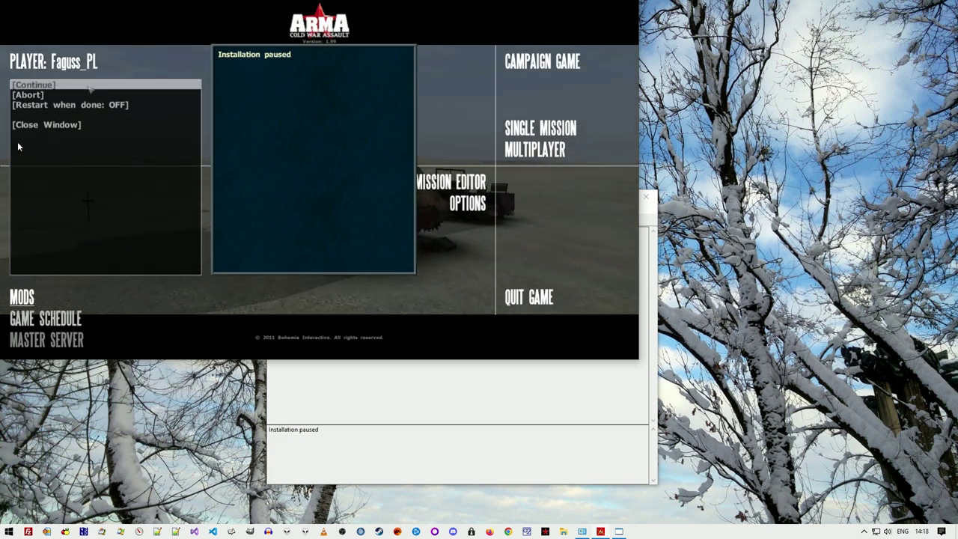
pyautogui.press('Return')
pyautogui.hotkey('alt', 'Tab')
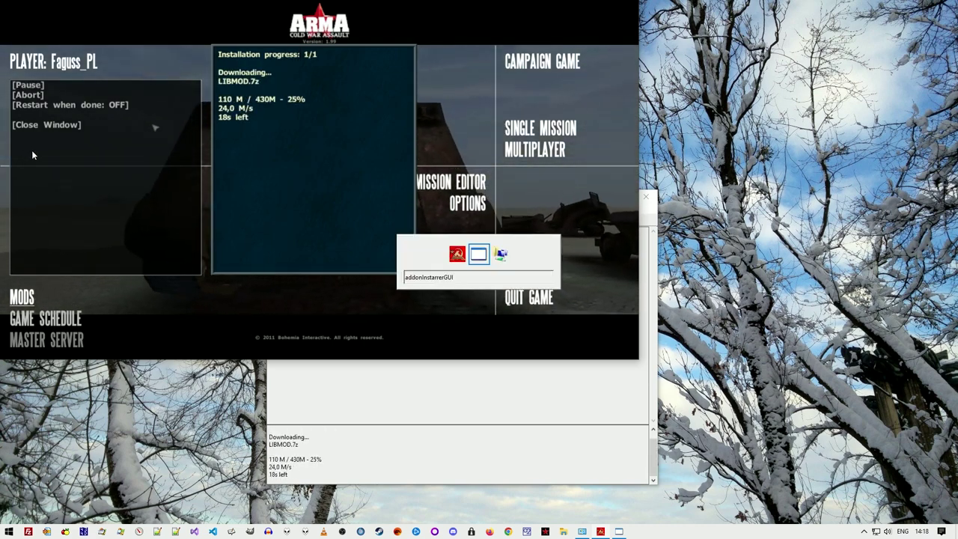
# Switch to Network Connections and disable the Ethernet adapter while LIBMOD is downloading, then re-enable it
pyautogui.hotkey('alt', 'Tab')
pyautogui.rightClick(626, 433)
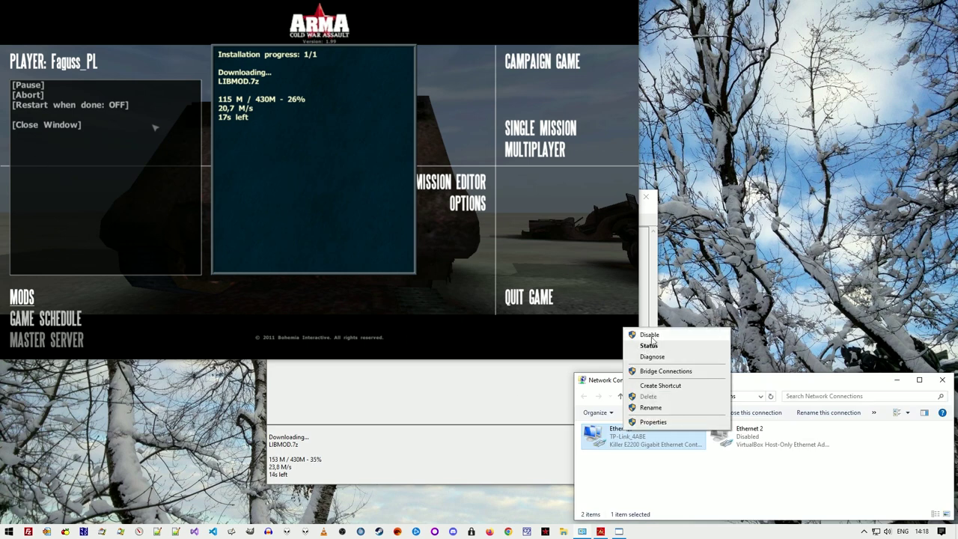
pyautogui.click(651, 336)
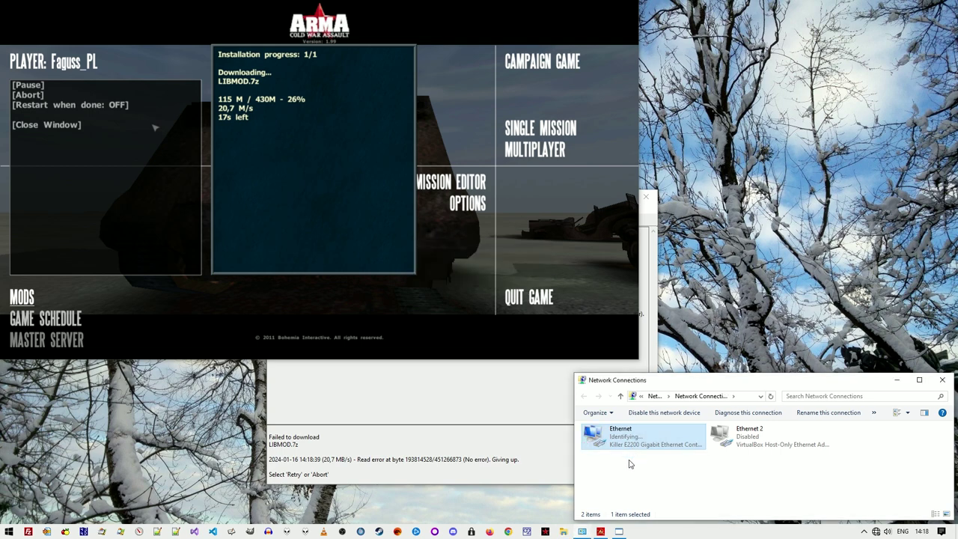
# Return to the game and retry the interrupted LIBMOD download
pyautogui.click(138, 197)
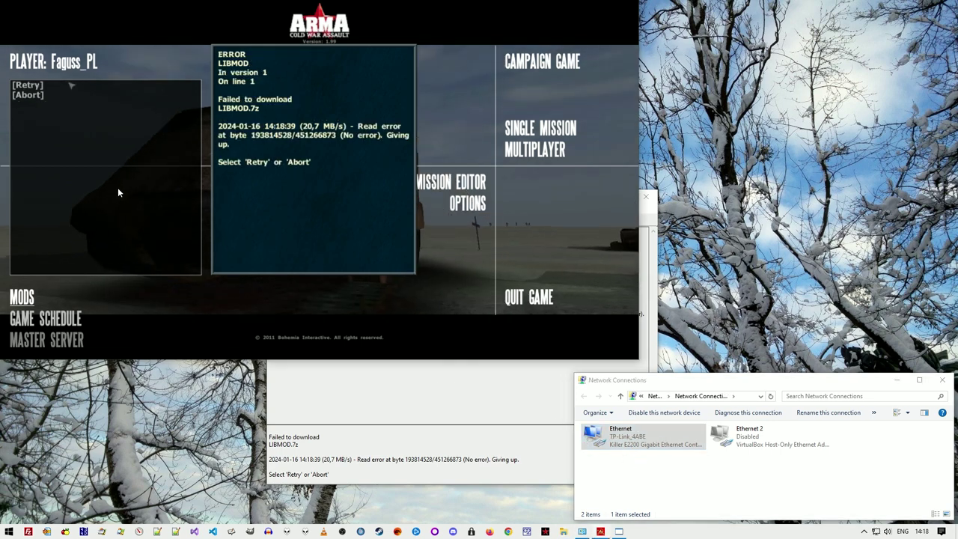
pyautogui.click(66, 87)
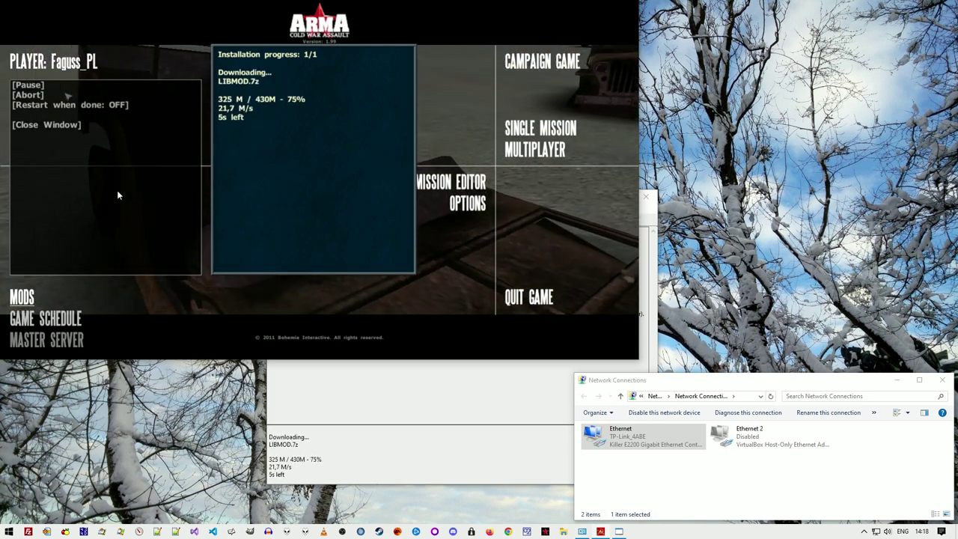
pyautogui.click(66, 93)
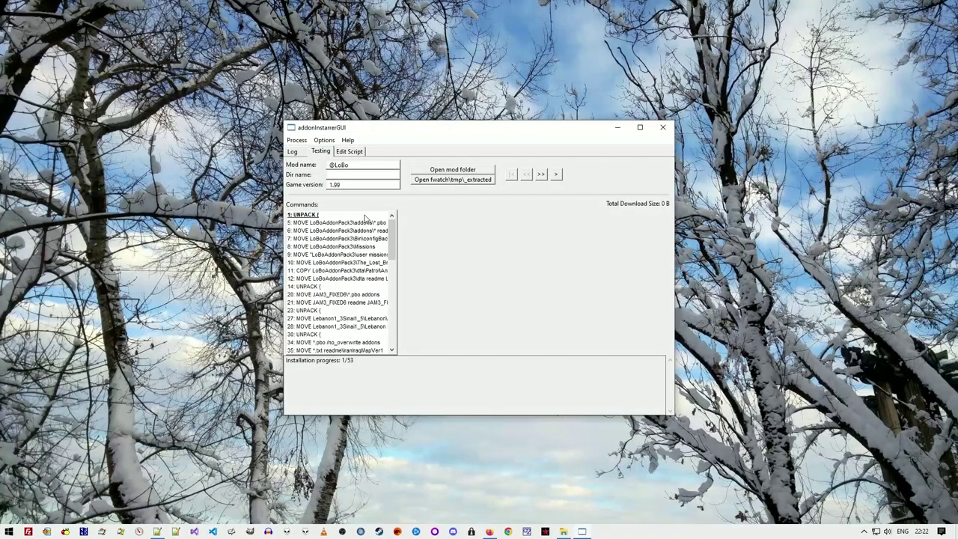
pyautogui.click(366, 216)
pyautogui.click(368, 223)
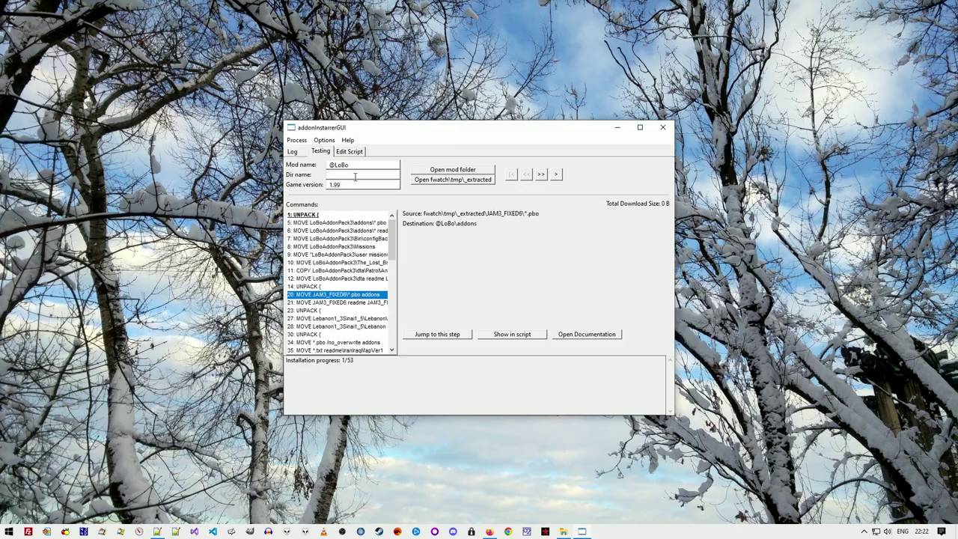
pyautogui.click(349, 152)
pyautogui.moveTo(668, 201); pyautogui.dragTo(668, 365)
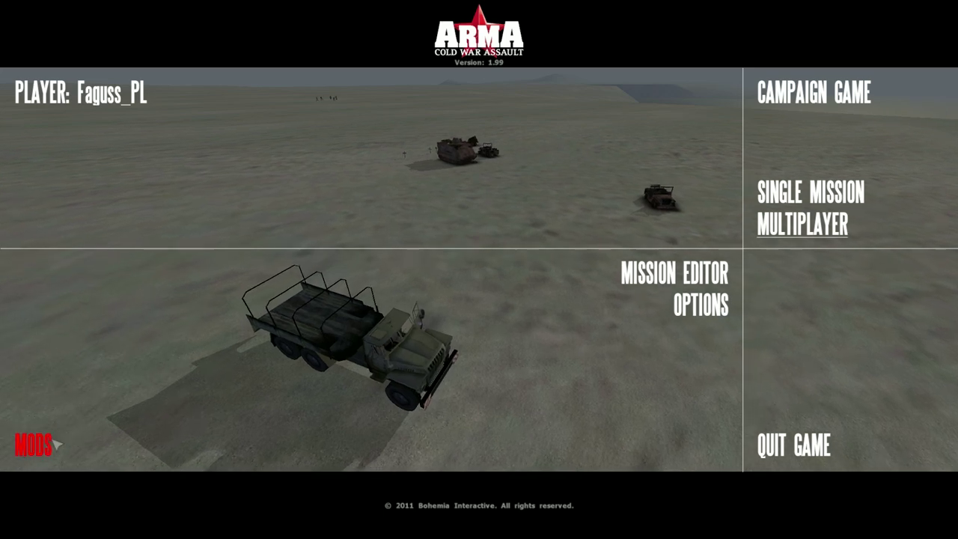
# Schedule auto-connect with TeamSpeak3 to the upcoming home server for Every Saturday 20:00 - 21:00 from the in-game game schedule
pyautogui.click(34, 445)
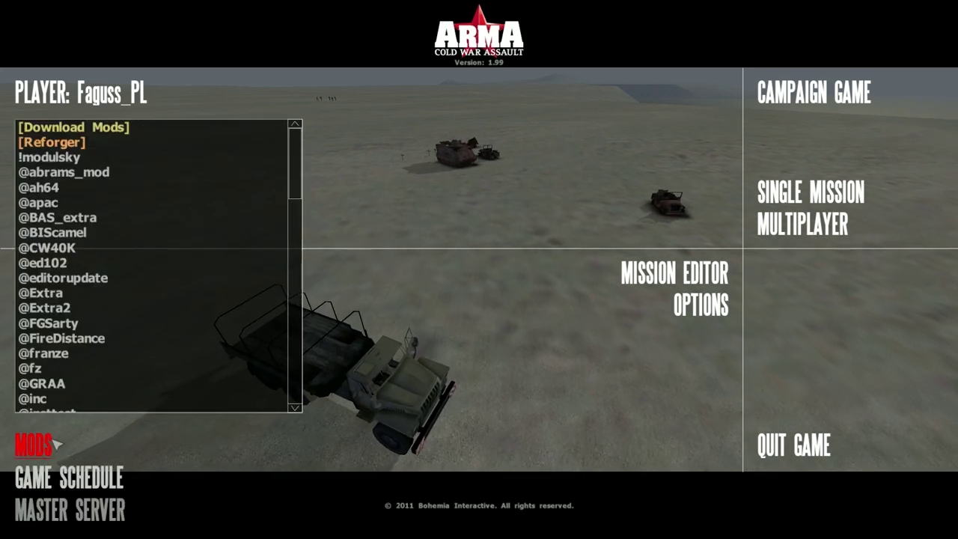
pyautogui.click(69, 476)
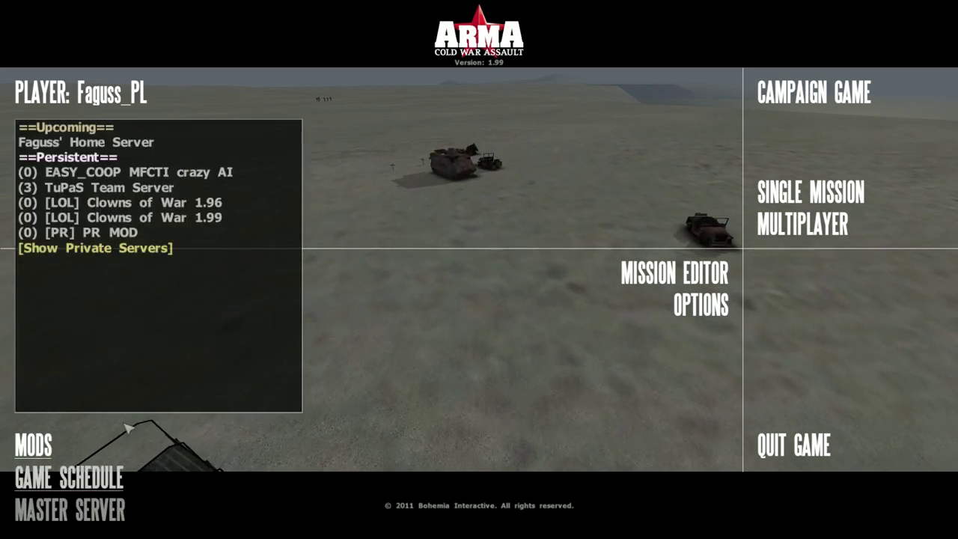
pyautogui.click(189, 142)
pyautogui.click(186, 144)
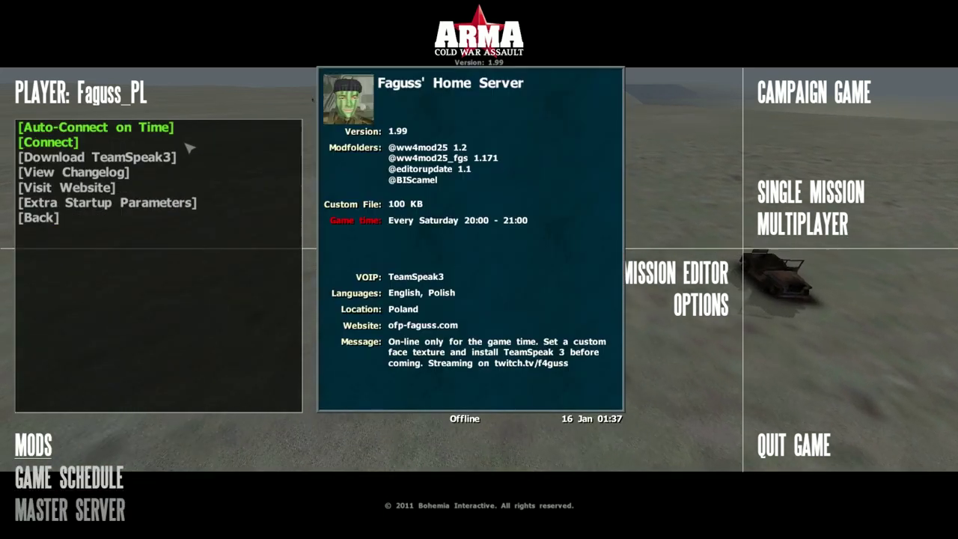
pyautogui.click(197, 128)
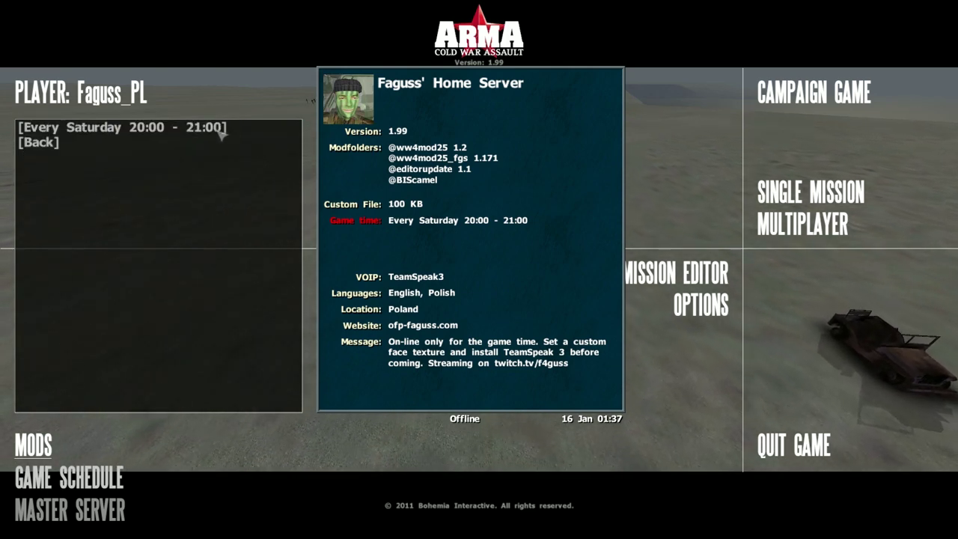
pyautogui.click(247, 131)
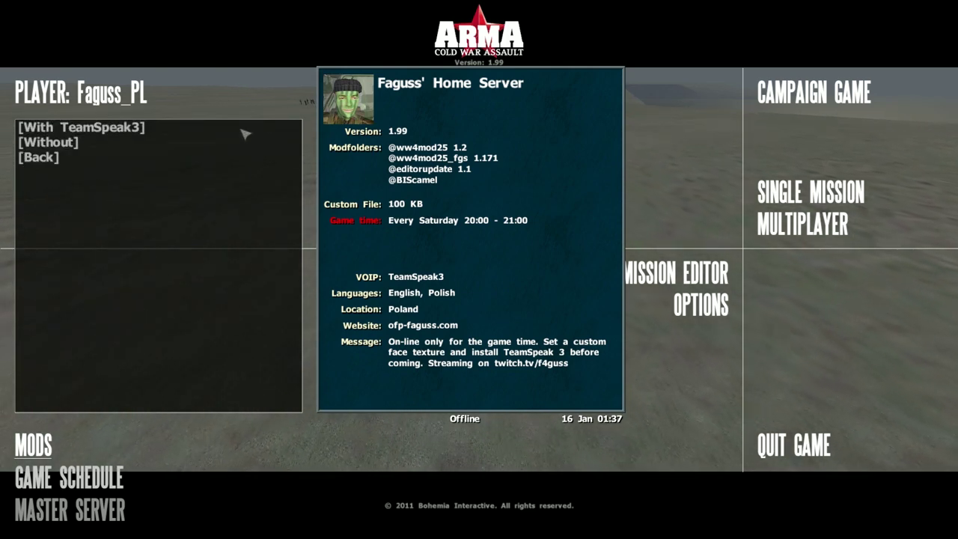
pyautogui.click(200, 131)
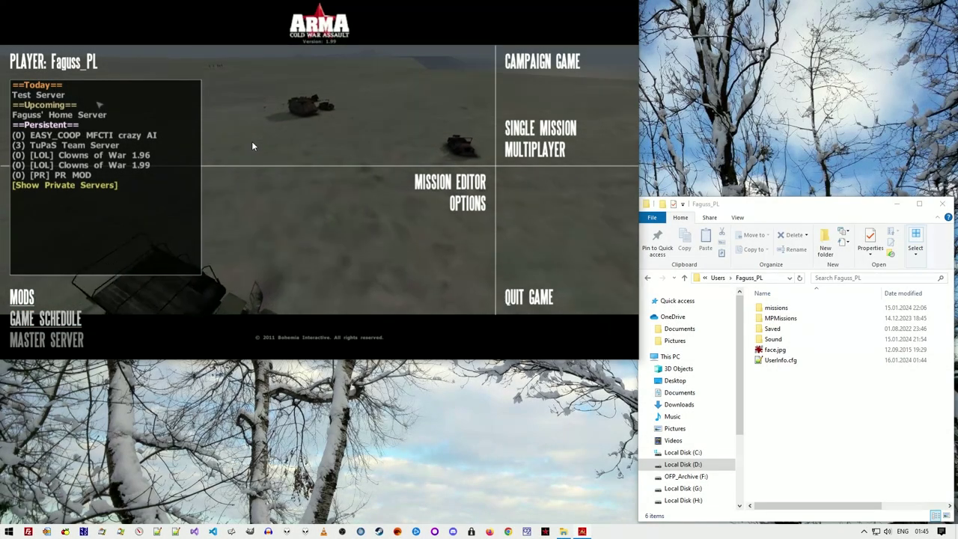
# Connect to the Test Server listed under today's games and back out of the connection
pyautogui.moveTo(95, 98)
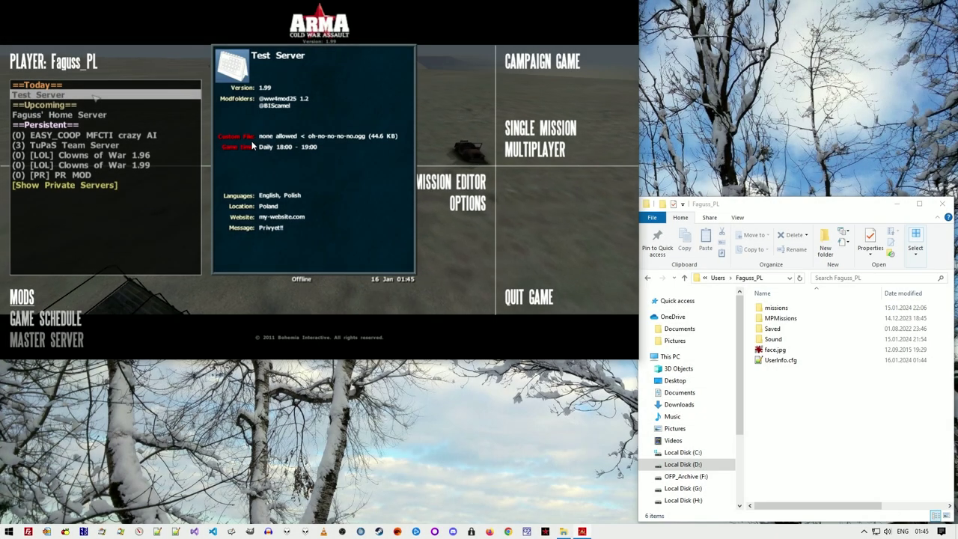
pyautogui.click(95, 98)
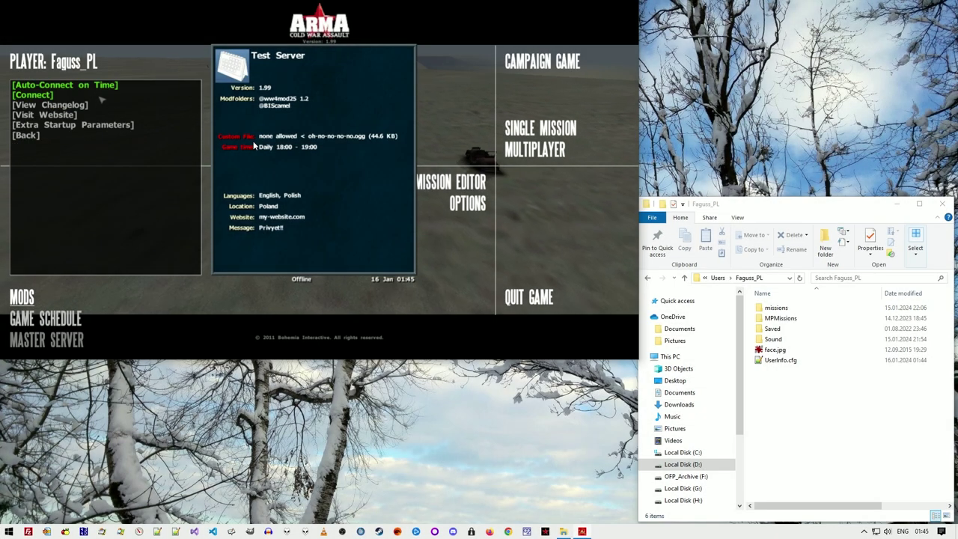
pyautogui.click(102, 98)
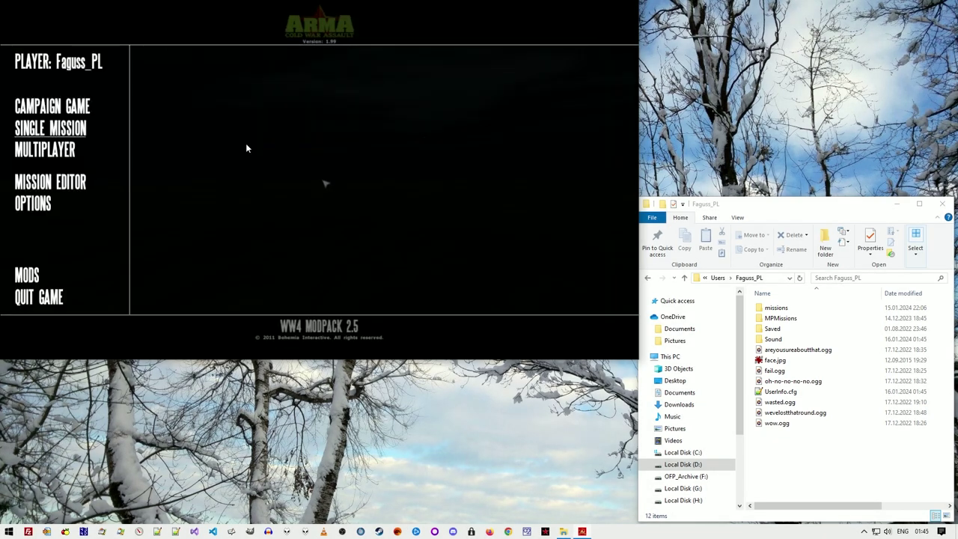
pyautogui.press('Escape')
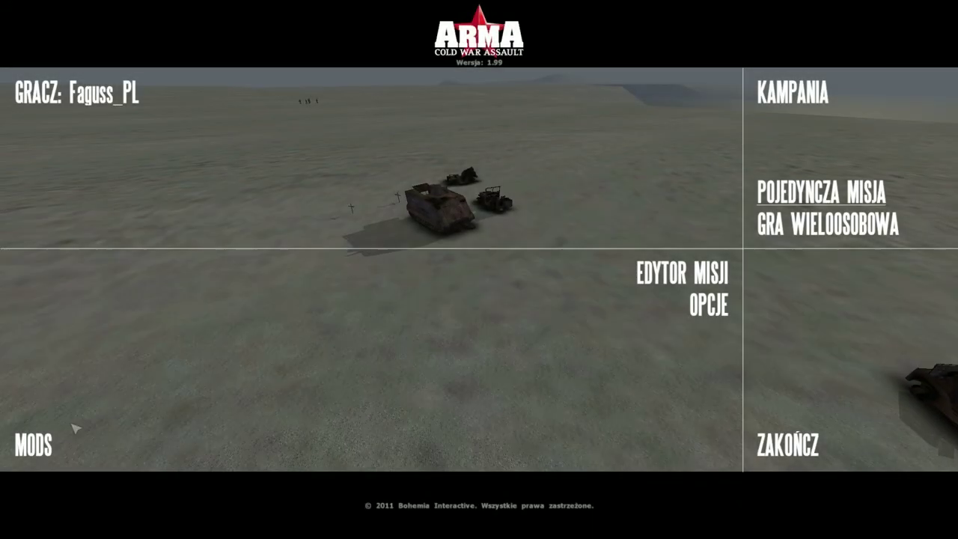
# Open the auto-connect entry of the upcoming home server in the Polish-language menu to reach its removal option
pyautogui.click(36, 444)
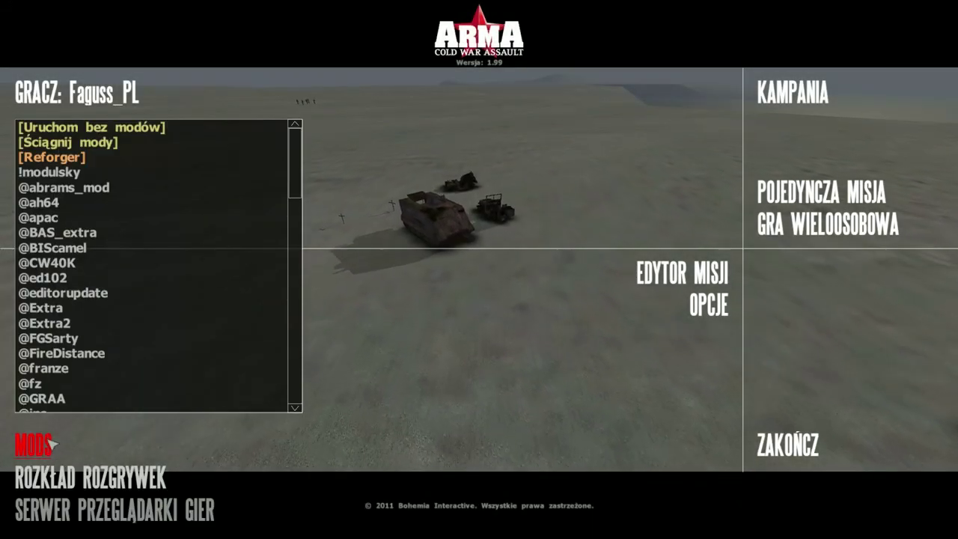
pyautogui.click(124, 143)
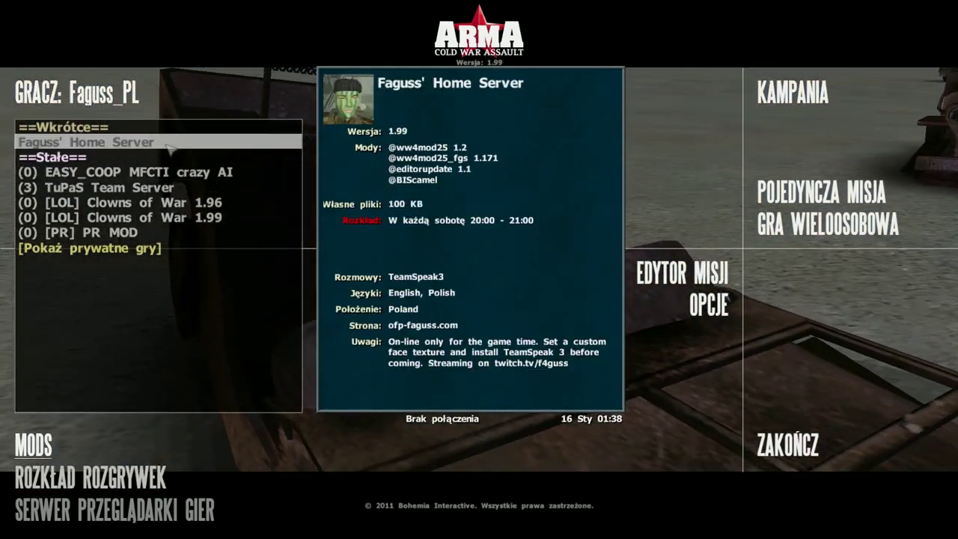
pyautogui.click(175, 142)
pyautogui.click(184, 142)
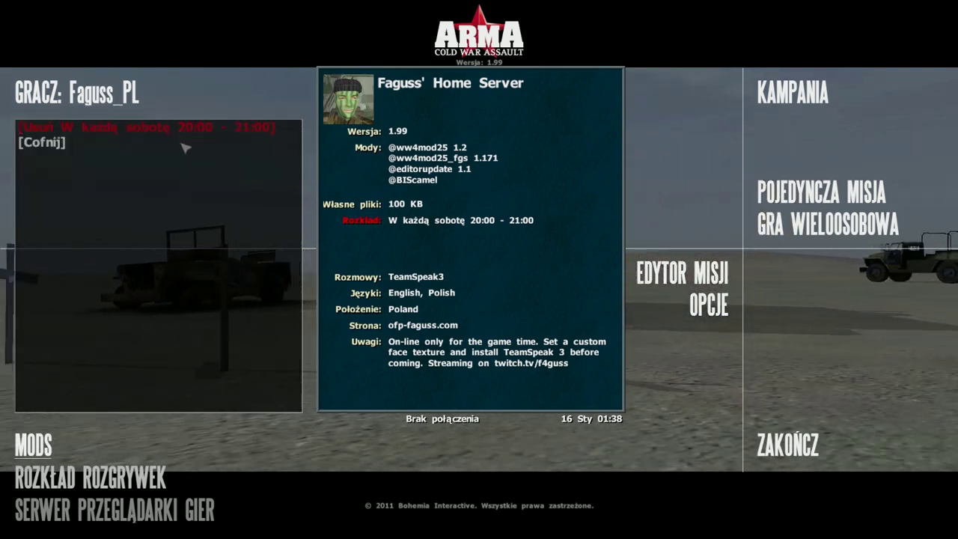